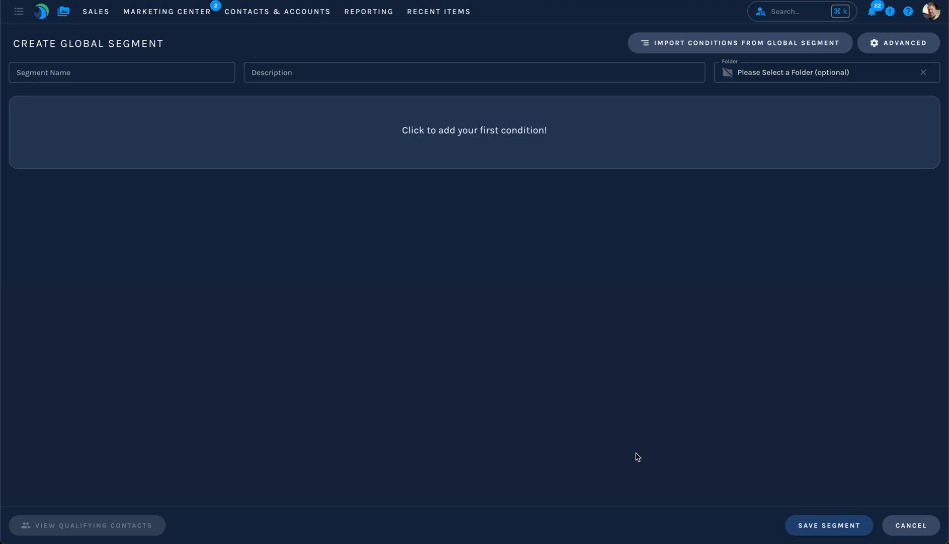
Start adding the first condition to the new global segment.
left_click(463, 146)
mouse_move(453, 124)
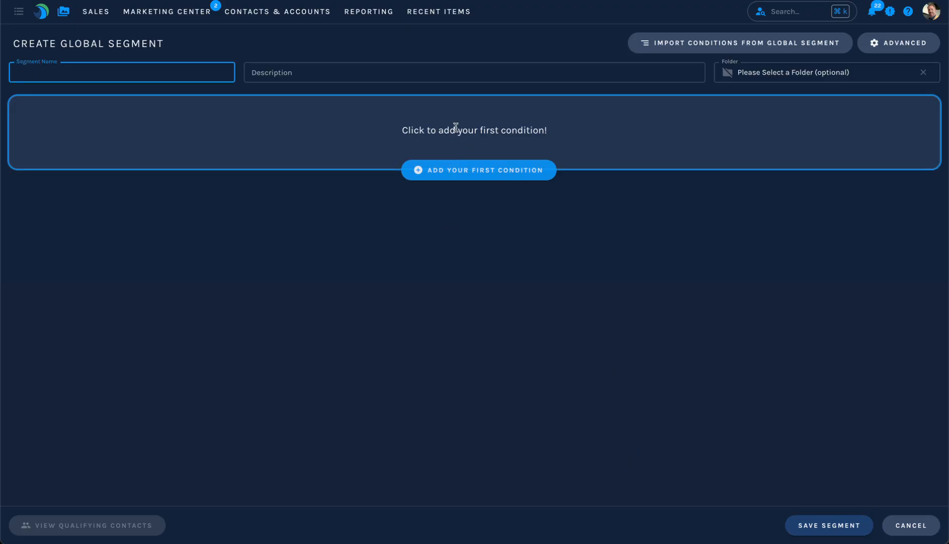
left_click(452, 171)
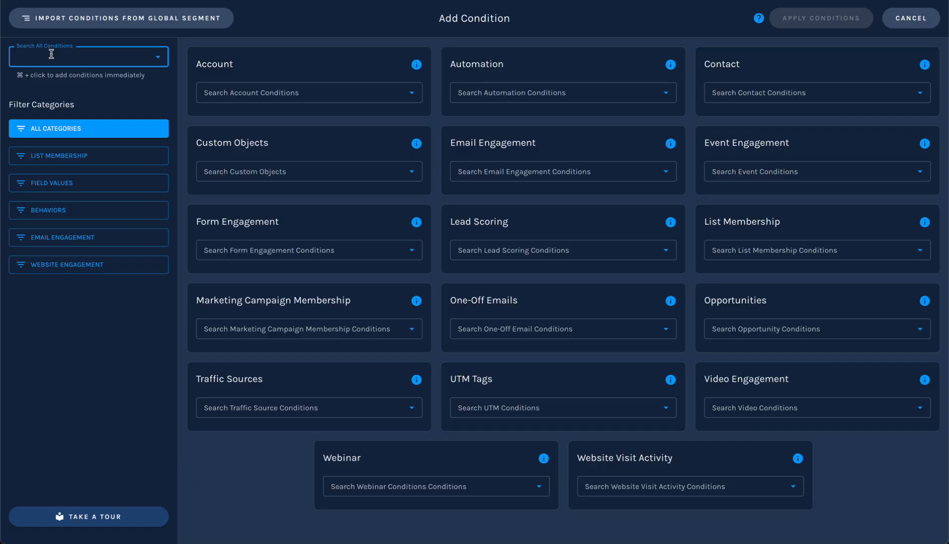
Search all available conditions for "email" and browse the matching condition groups.
type("email")
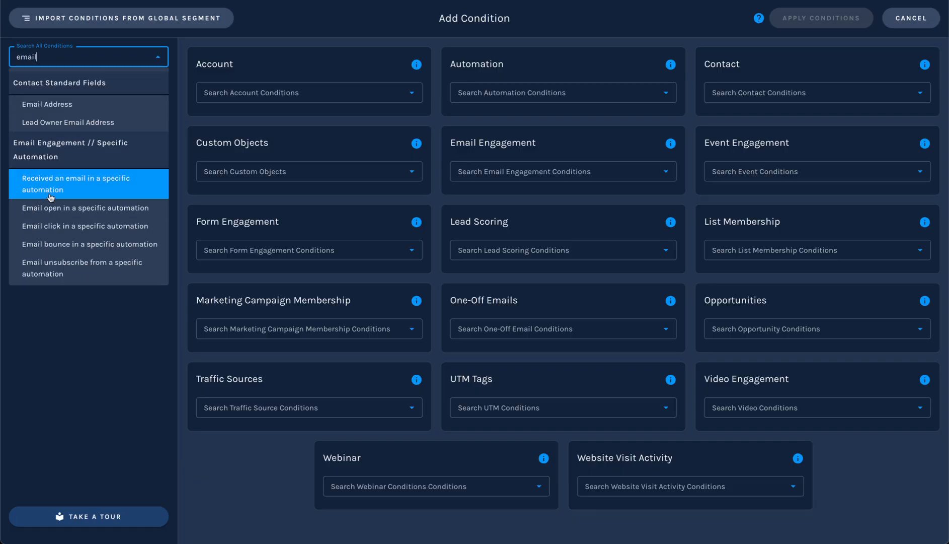
scroll(50, 196, "down", 5)
scroll(51, 198, "up", 5)
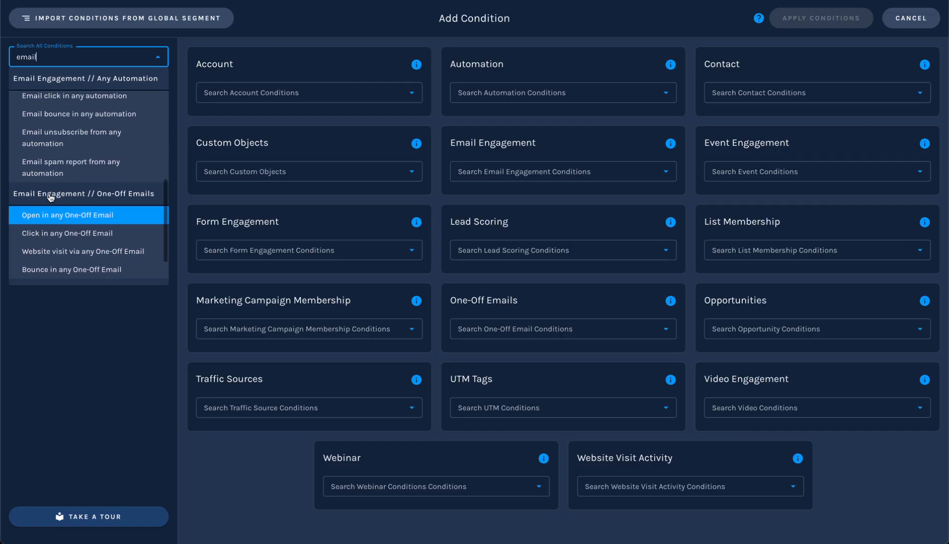
left_click(78, 328)
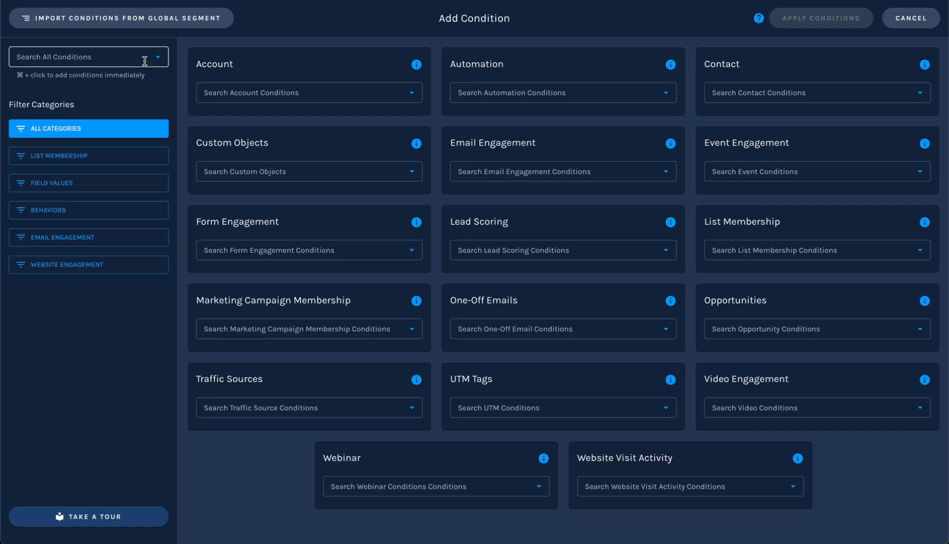
left_click_drag(9, 106, 84, 111)
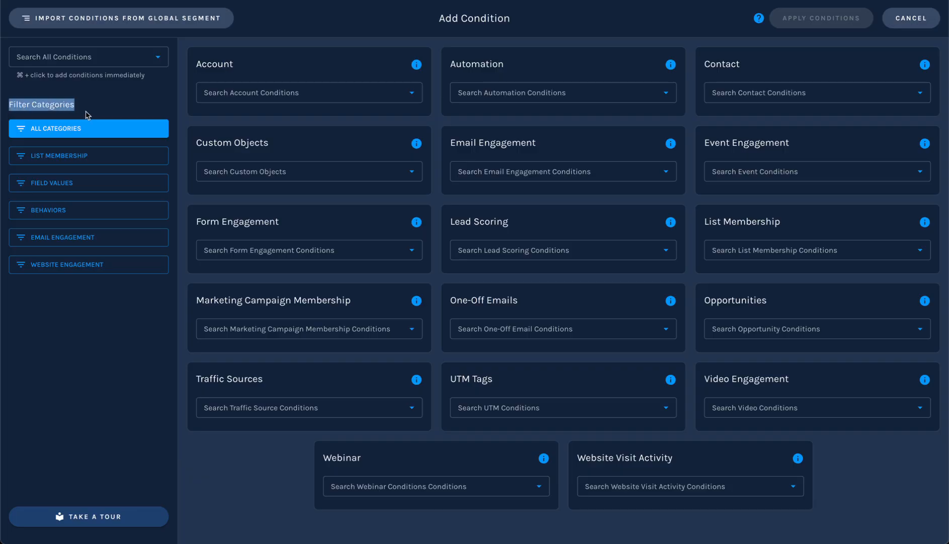
left_click(69, 134)
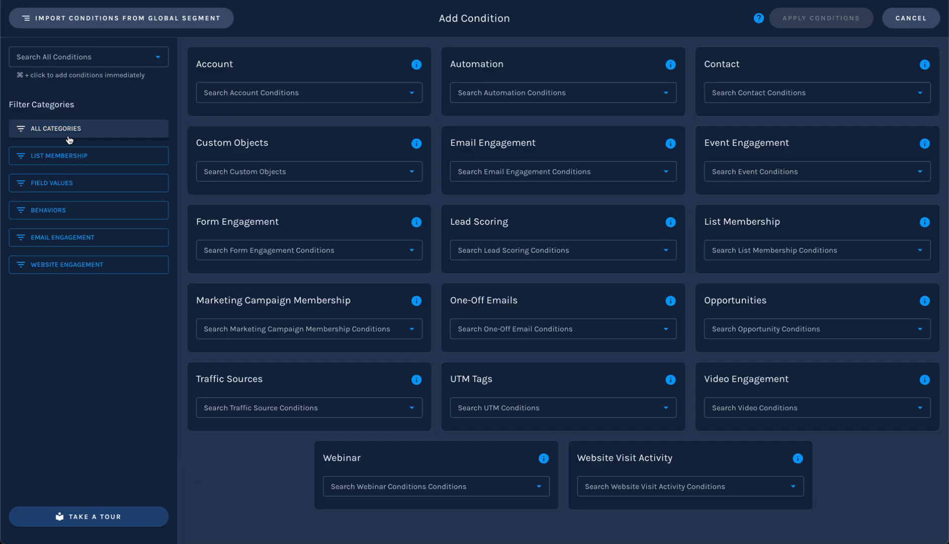
Filter the conditions to Field Values and examine the standard and custom fields offered for contacts and accounts.
left_click(74, 185)
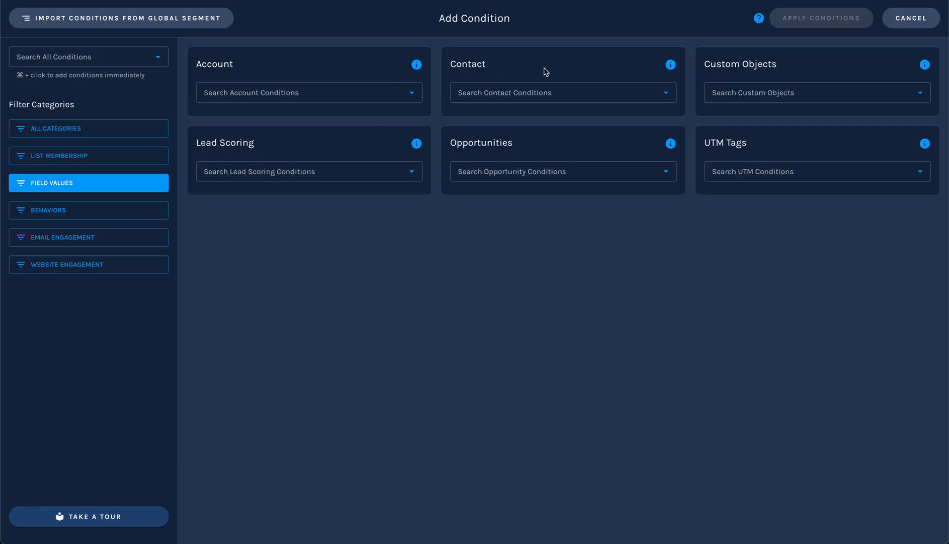
left_click(537, 94)
scroll(566, 218, "down", 10)
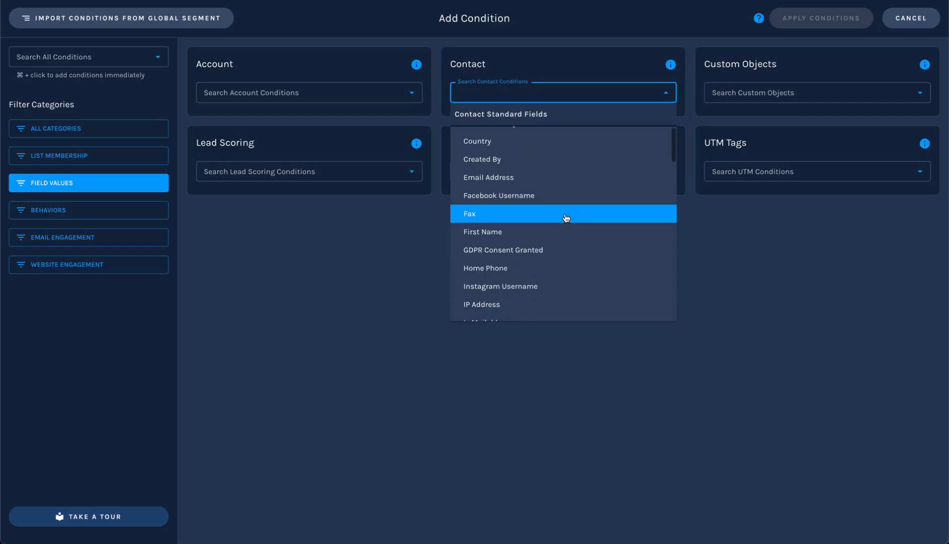
scroll(566, 218, "down", 5)
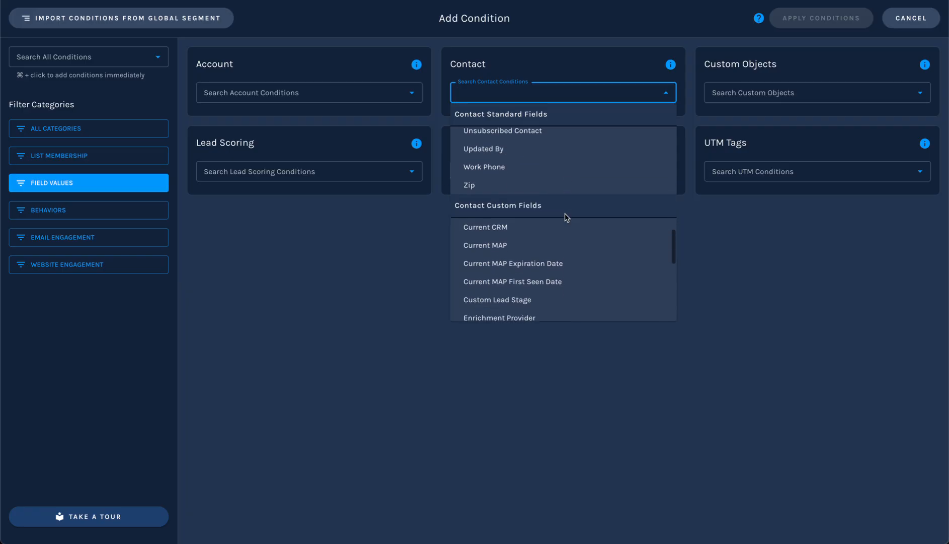
scroll(566, 217, "down", 3)
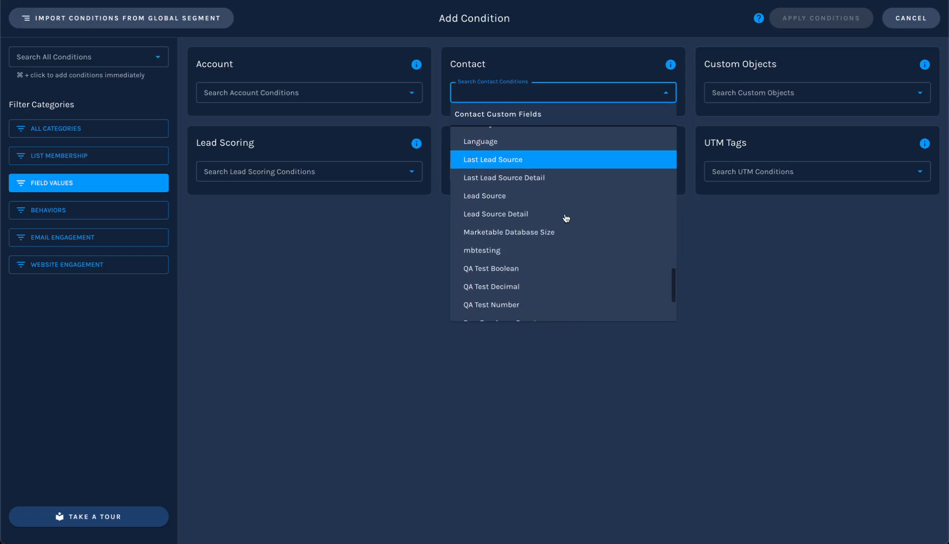
key("Escape")
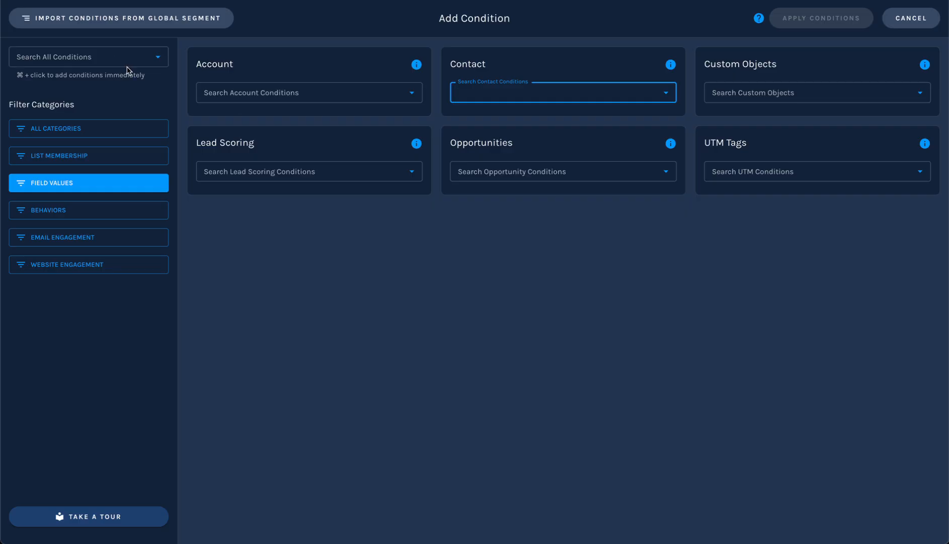
left_click(255, 91)
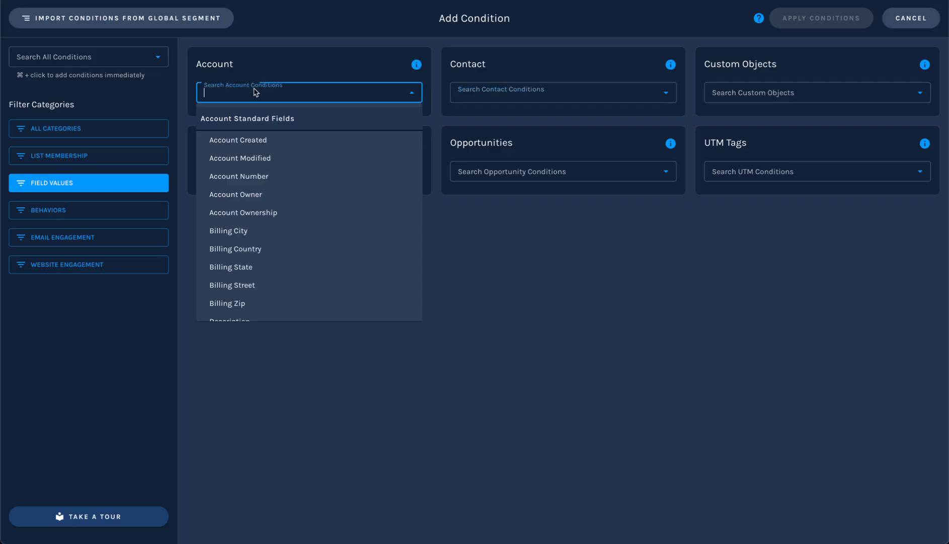
left_click(521, 94)
left_click(388, 394)
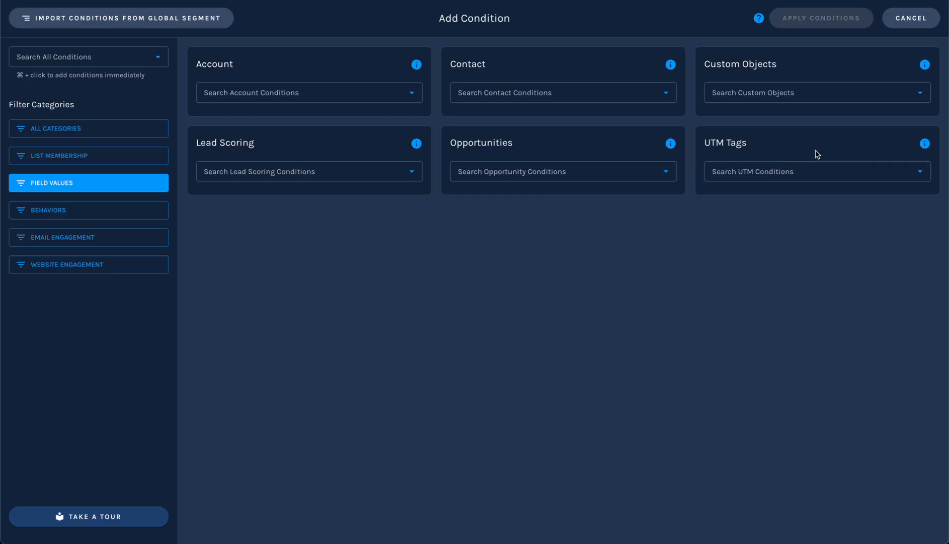
Filter the conditions to Behaviors and examine the Video Engagement, Website Visit Activity and Email Engagement options.
left_click(61, 210)
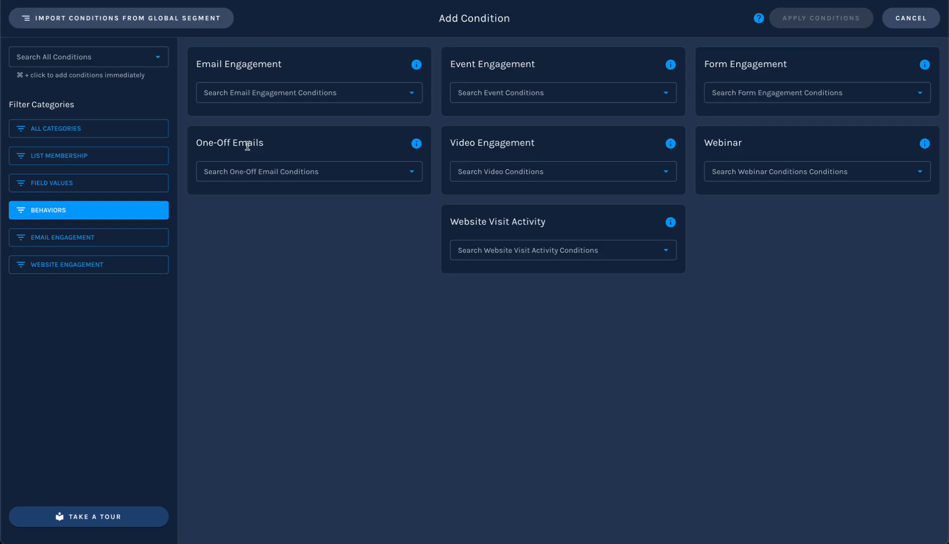
left_click(558, 170)
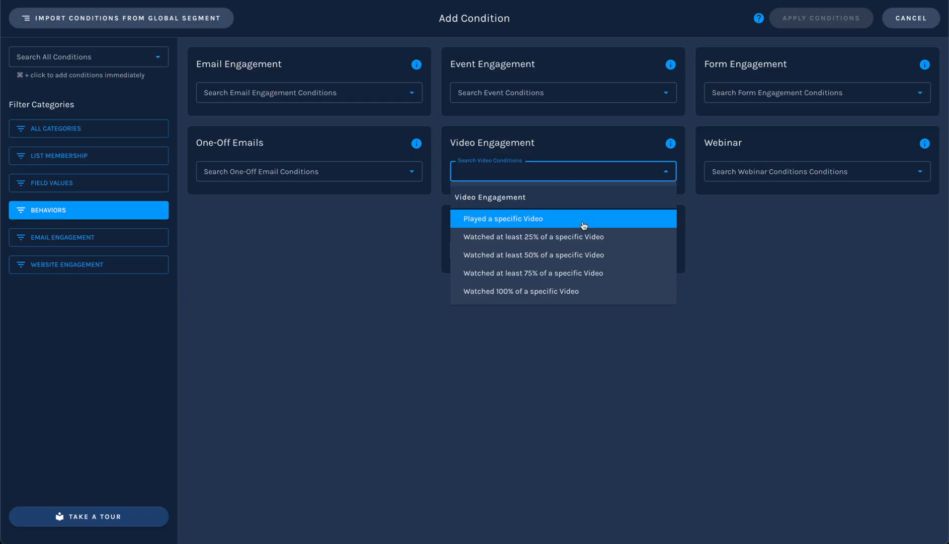
left_click(757, 217)
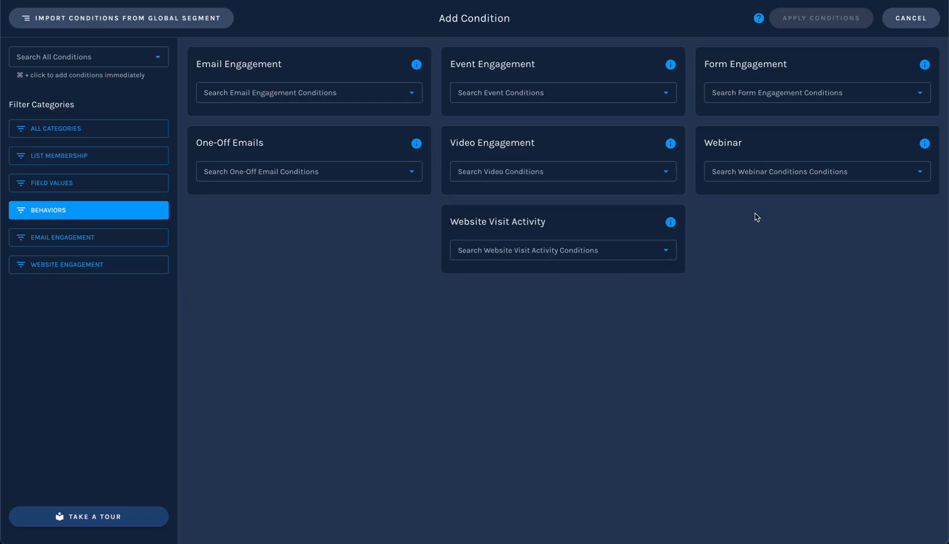
left_click(547, 247)
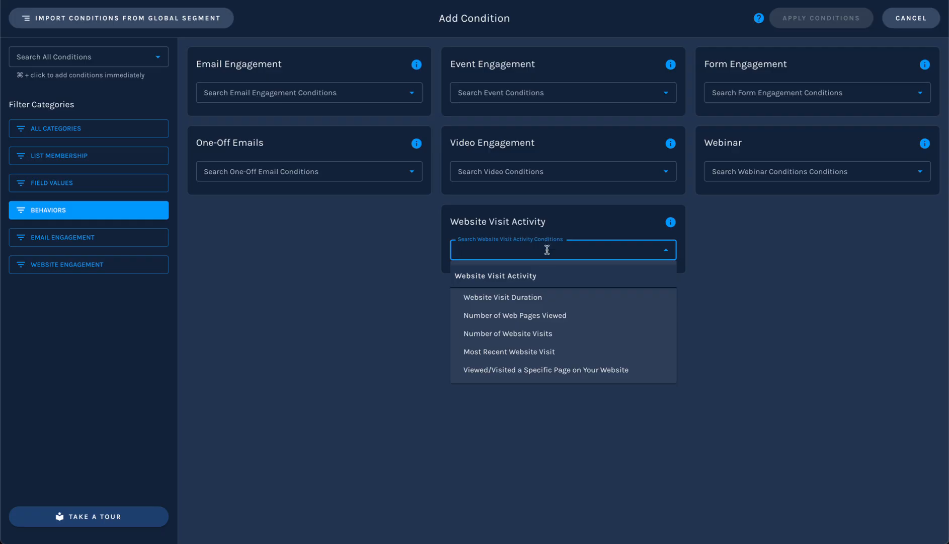
left_click(368, 312)
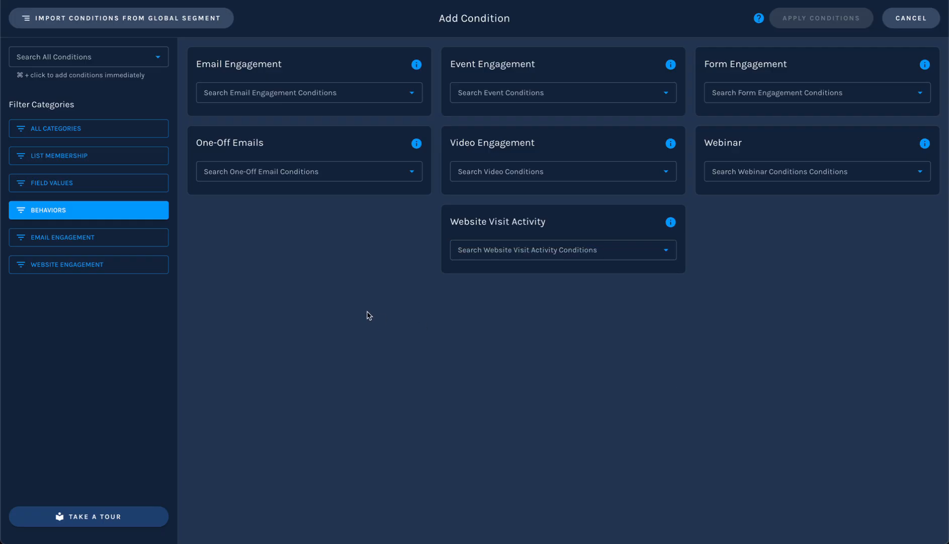
left_click(341, 97)
left_click(265, 93)
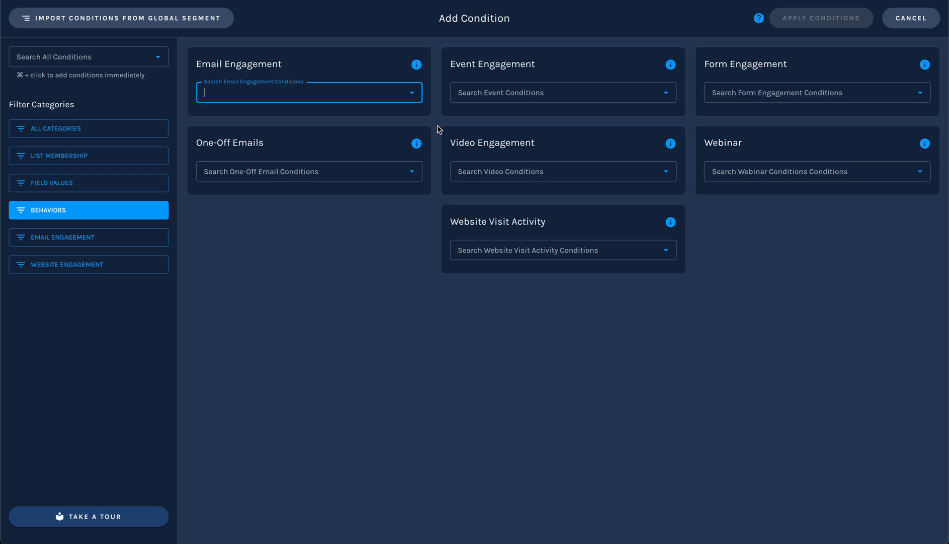
Show all condition categories again and add the contact condition Email Address to the segment.
left_click(118, 132)
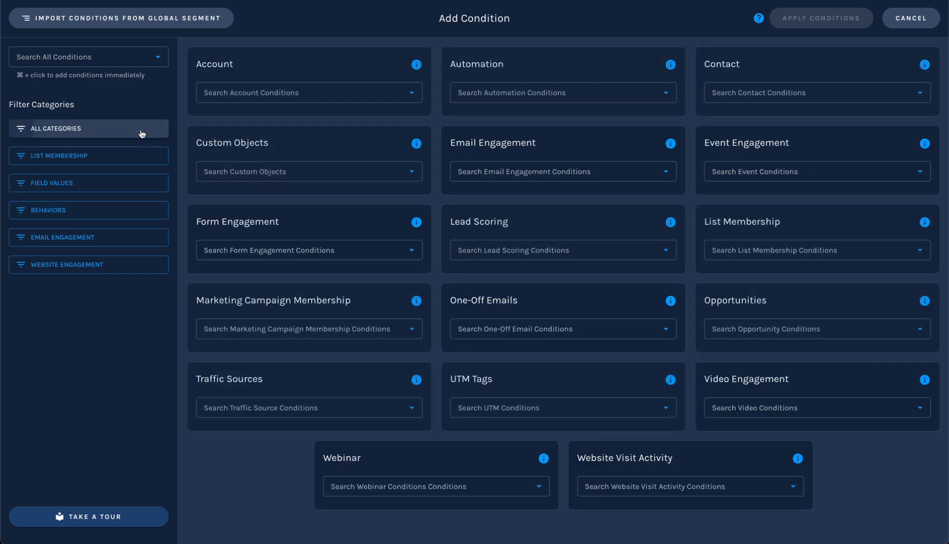
left_click(755, 99)
type("ea")
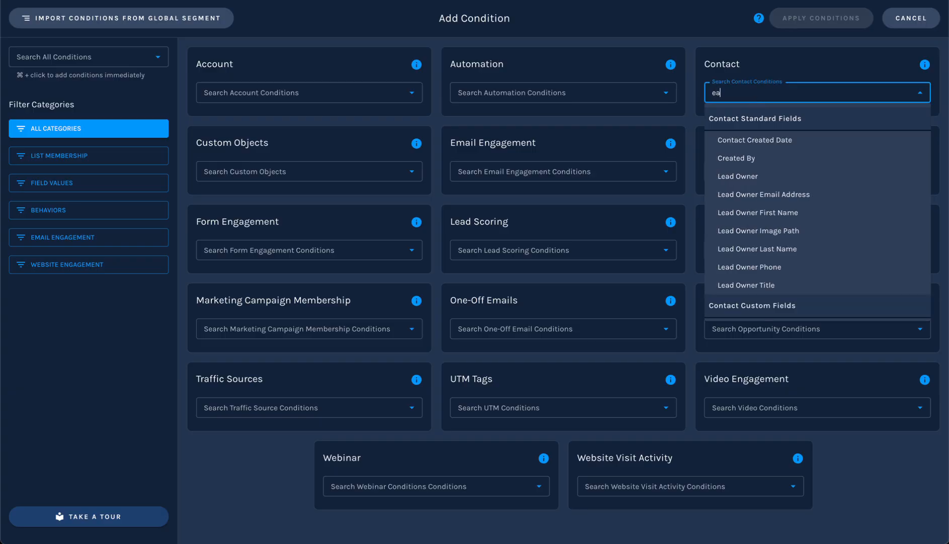
type("mil")
key("BackSpace")
key("BackSpace")
type("mail")
key("Down")
key("Return")
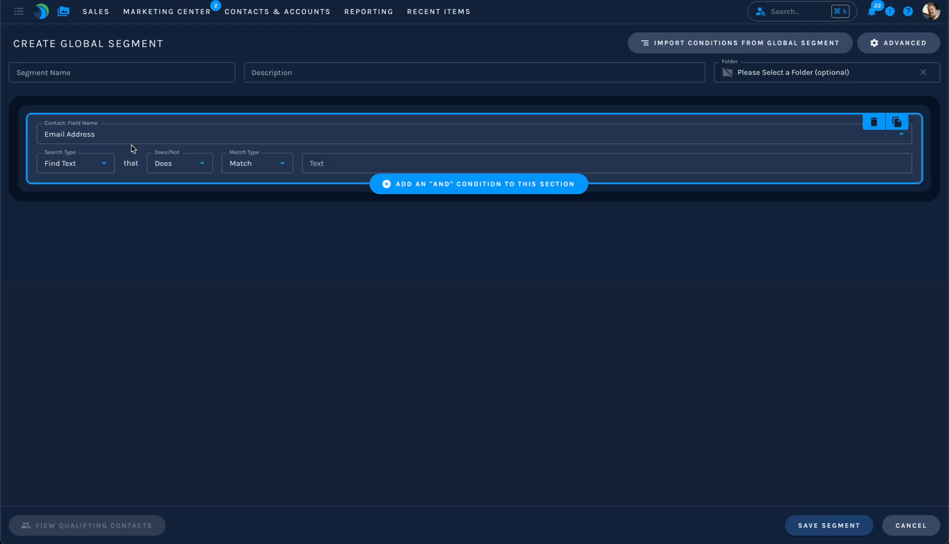
Enter the contact's e-mail address as the text to match and review the Match Type and Does/Not options.
left_click(336, 165)
type("mid")
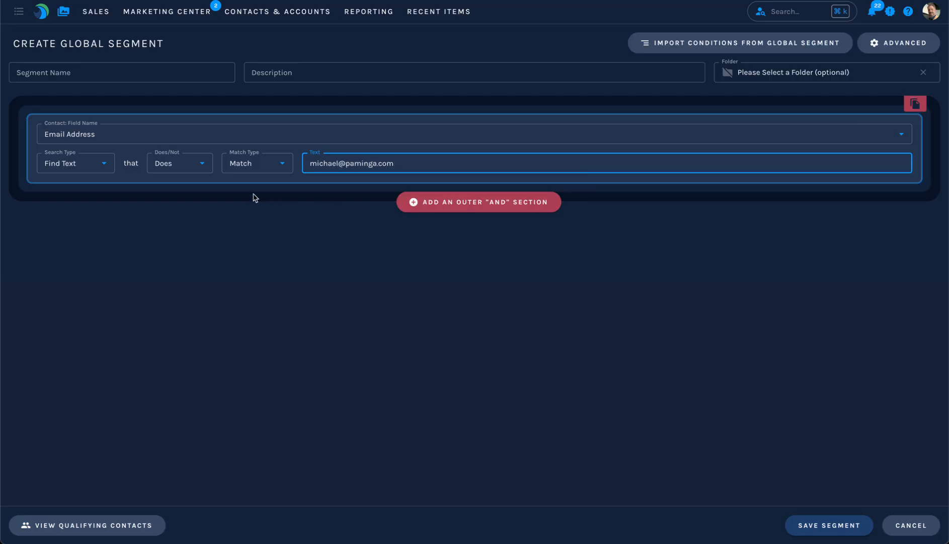
left_click(266, 162)
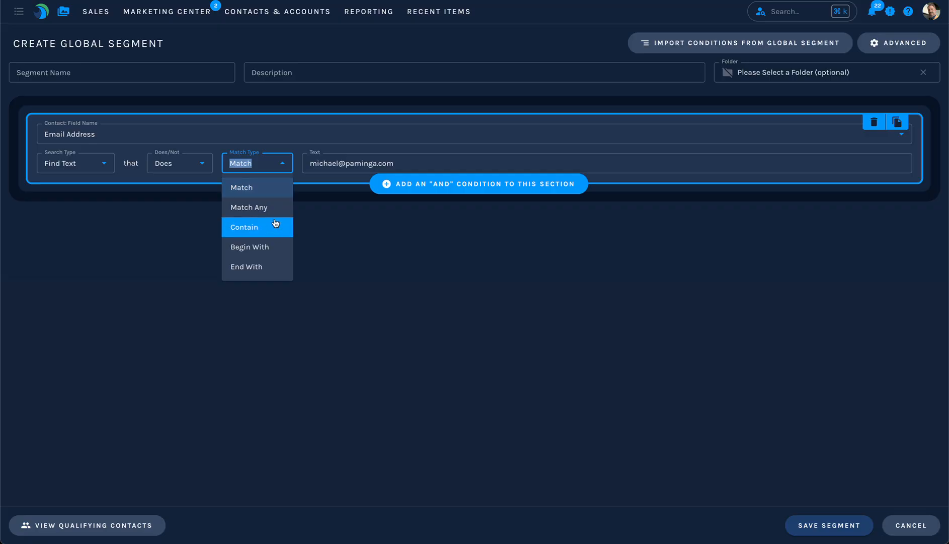
left_click(185, 235)
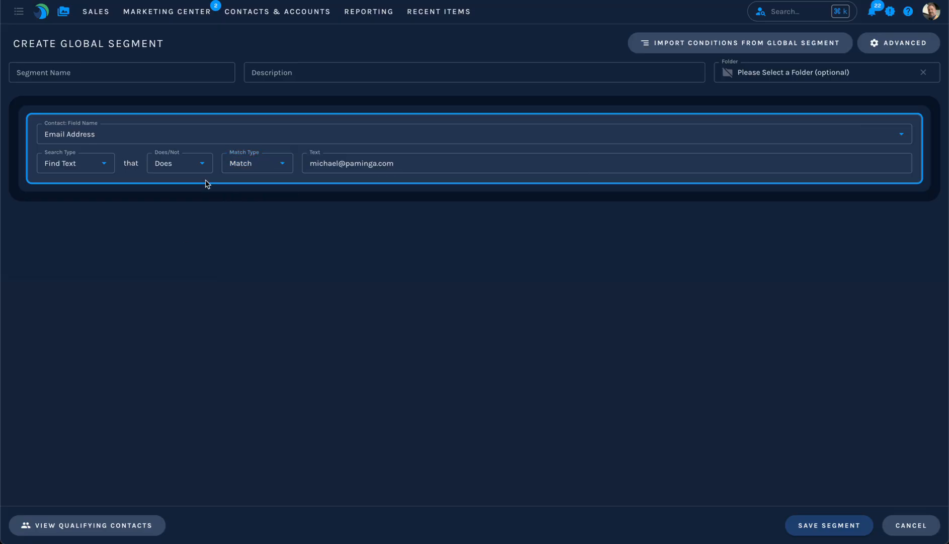
left_click(201, 161)
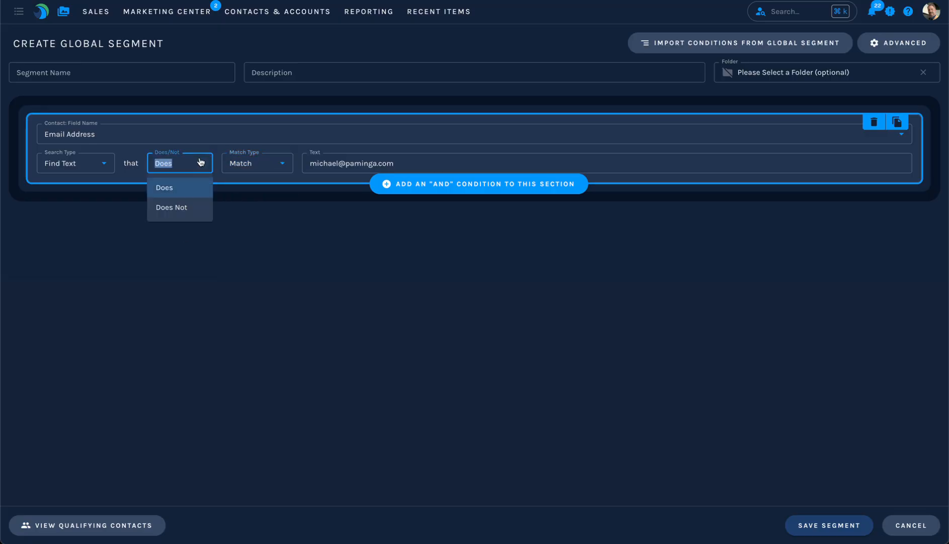
left_click(293, 220)
Add an "and" condition on the account's Name field to the same section.
mouse_move(469, 181)
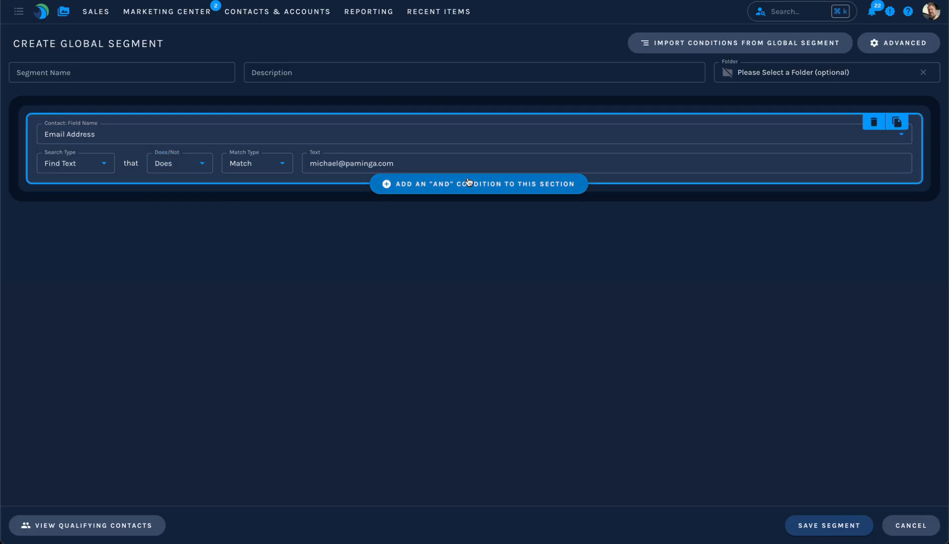
left_click(469, 184)
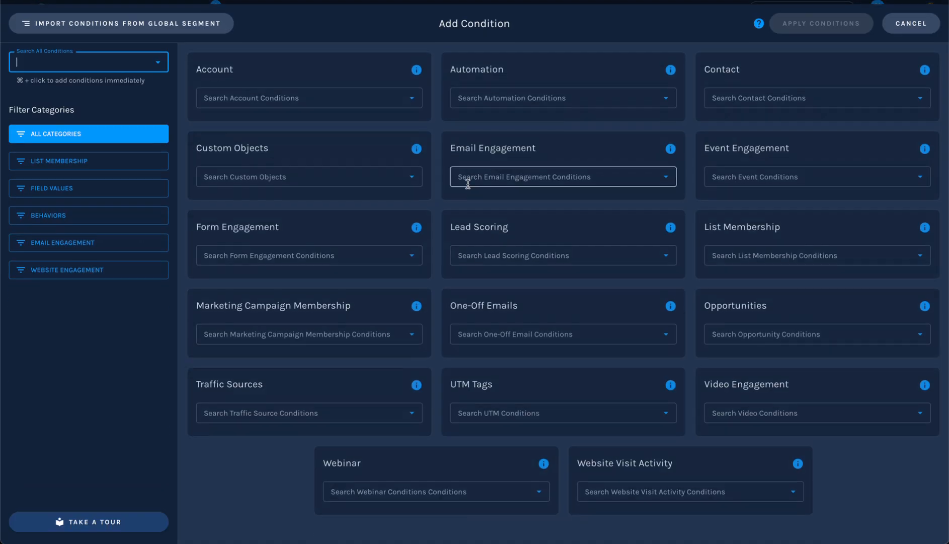
left_click(306, 96)
type("accou")
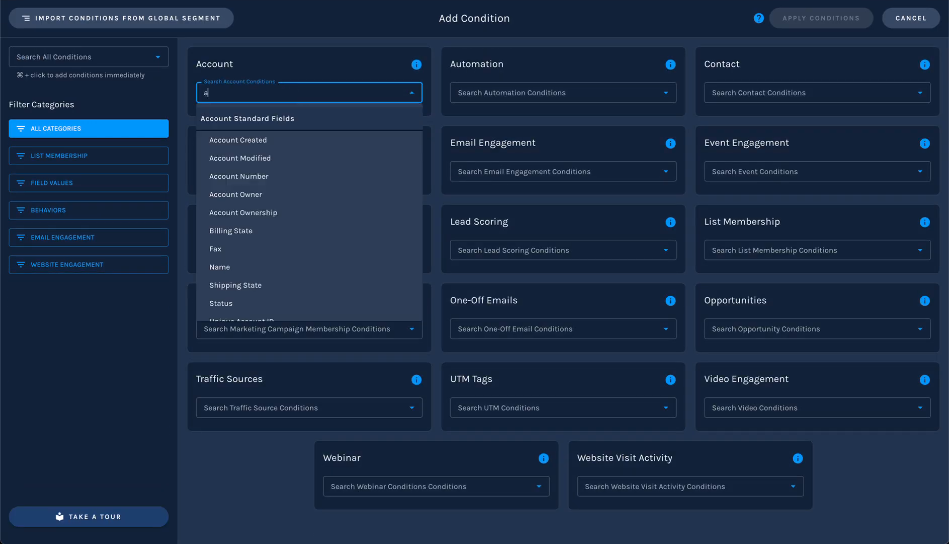
key("BackSpace")
key("BackSpace")
key("BackSpace")
key("BackSpace")
key("BackSpace")
type("name")
key("Down")
key("Return")
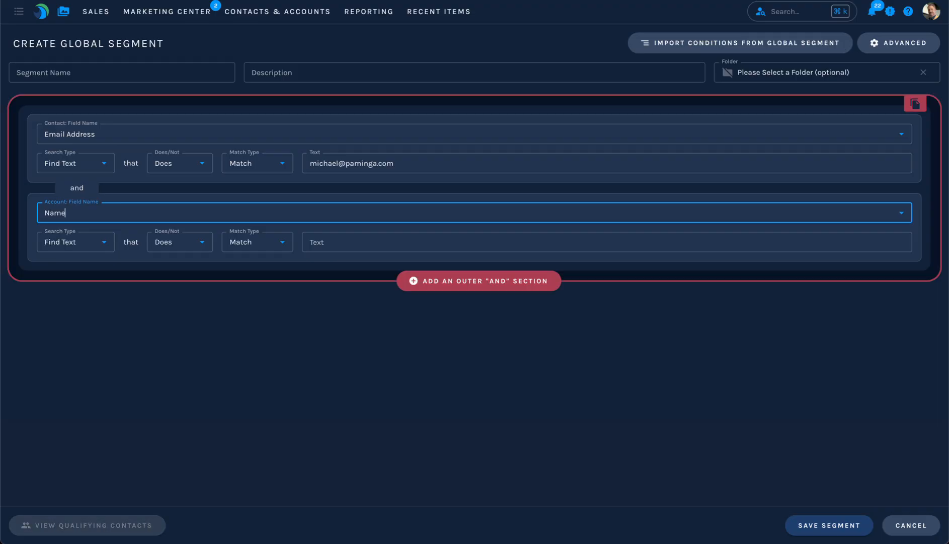
Set the text to match for the account name condition to Paminga.
left_click(371, 241)
type("Paminga")
left_click(389, 378)
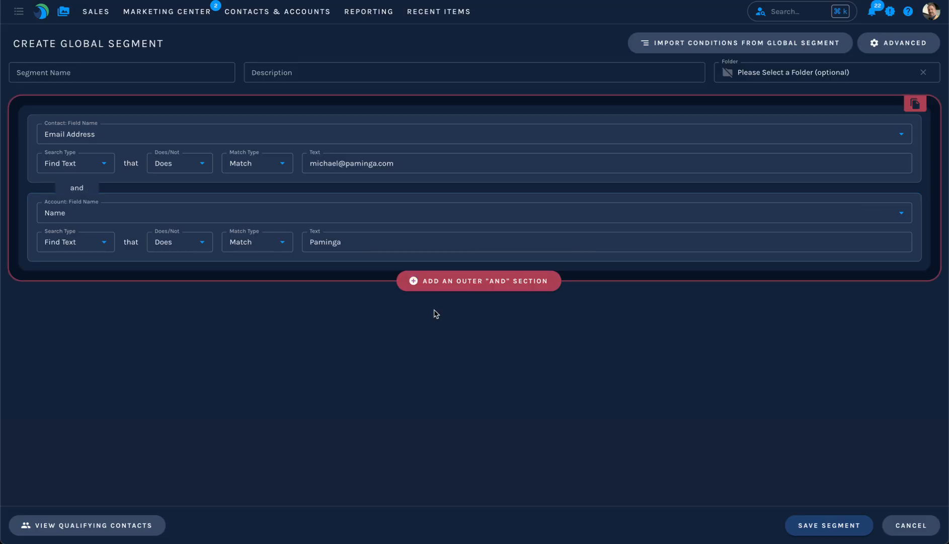
Add an "or" section with a form engagement condition for contacts who did submit the Paminga form ACL Form.
left_click(496, 273)
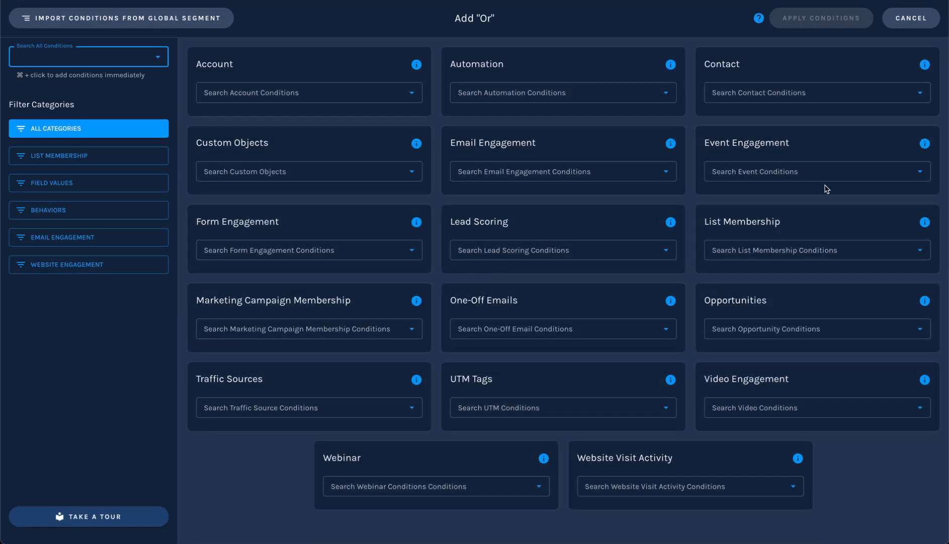
left_click(355, 248)
left_click(317, 297)
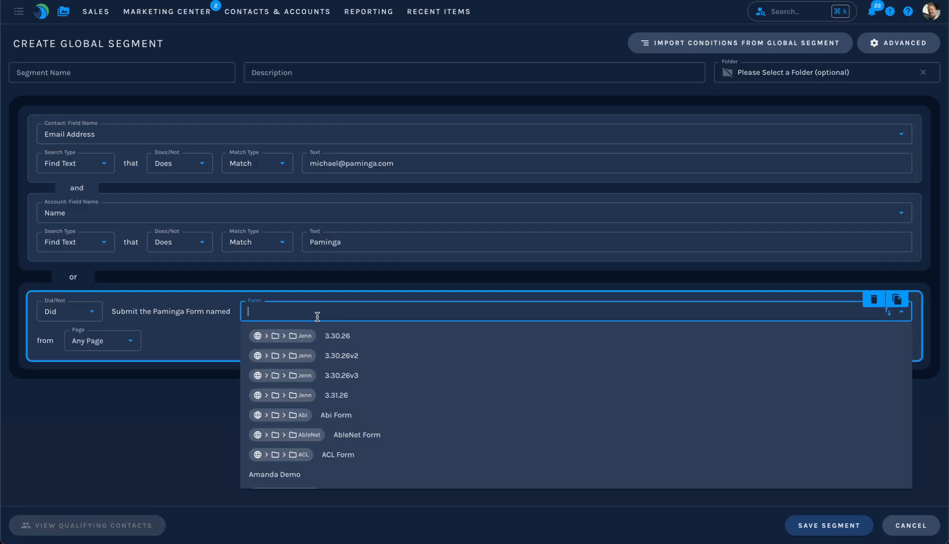
left_click(361, 454)
left_click(290, 462)
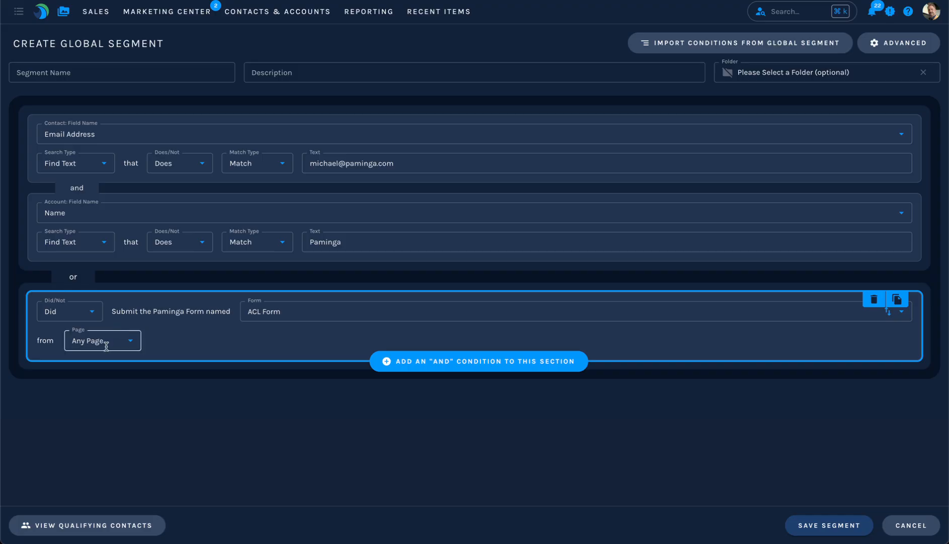
Check the Page options available for the ACL Form submission condition.
left_click(107, 343)
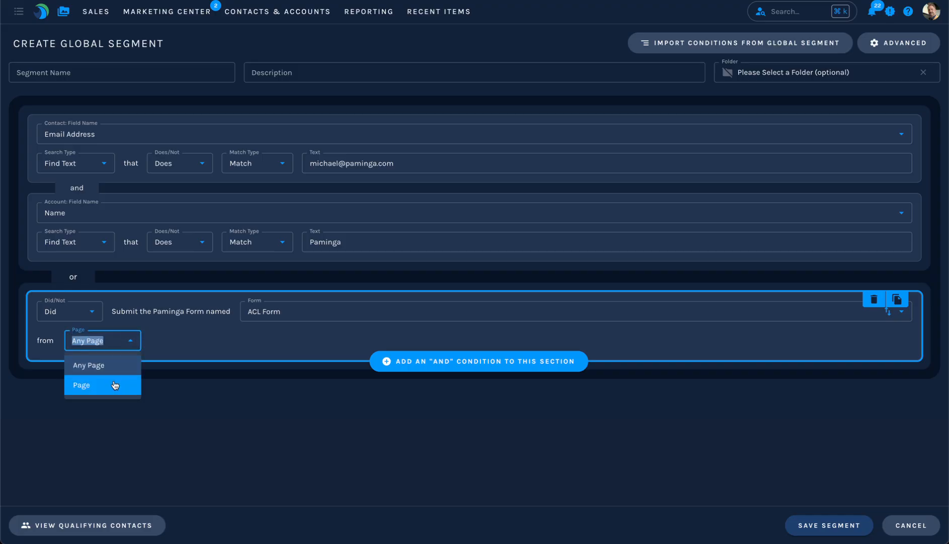
left_click(223, 396)
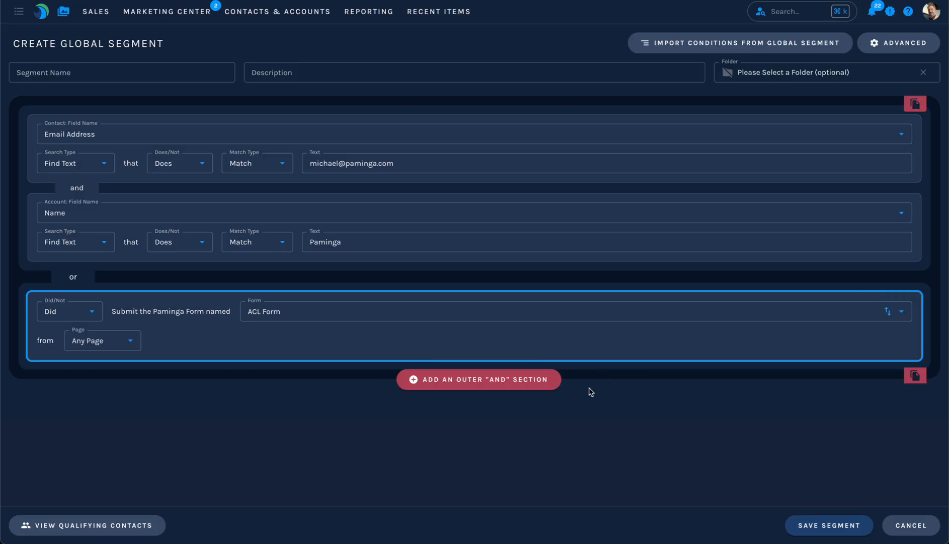
Add an outer "and" section requiring membership of the marketing campaign 2026-04 WBN - Migration Is Not Replication.
left_click(528, 384)
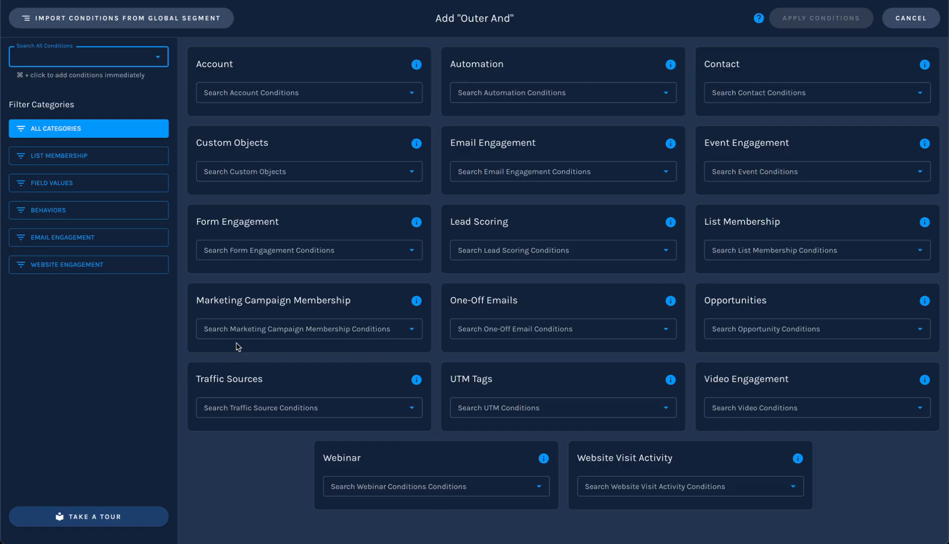
left_click(267, 327)
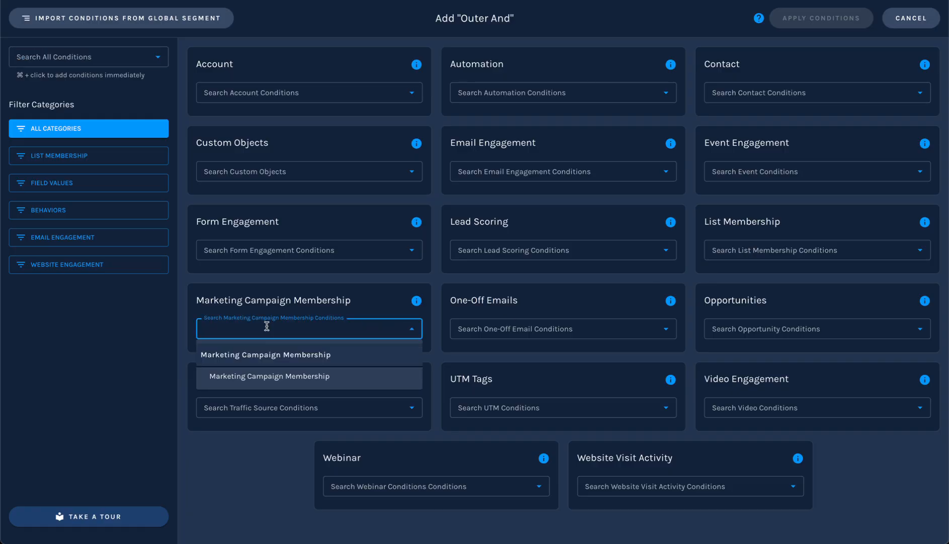
left_click(268, 376)
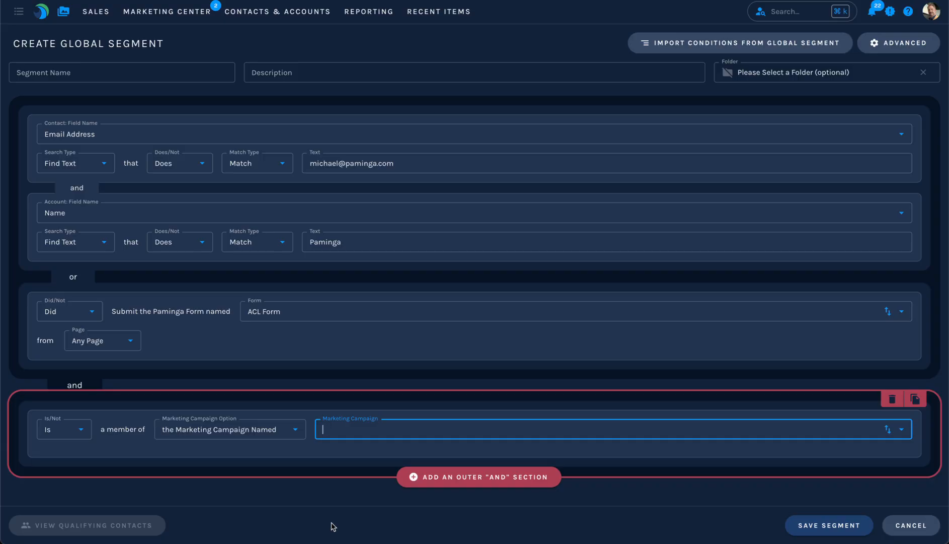
key("Down")
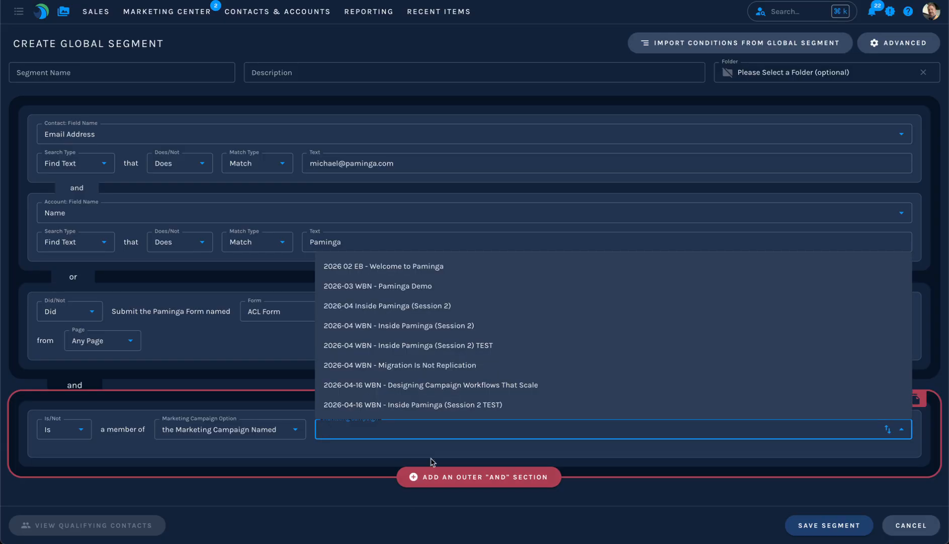
left_click(415, 365)
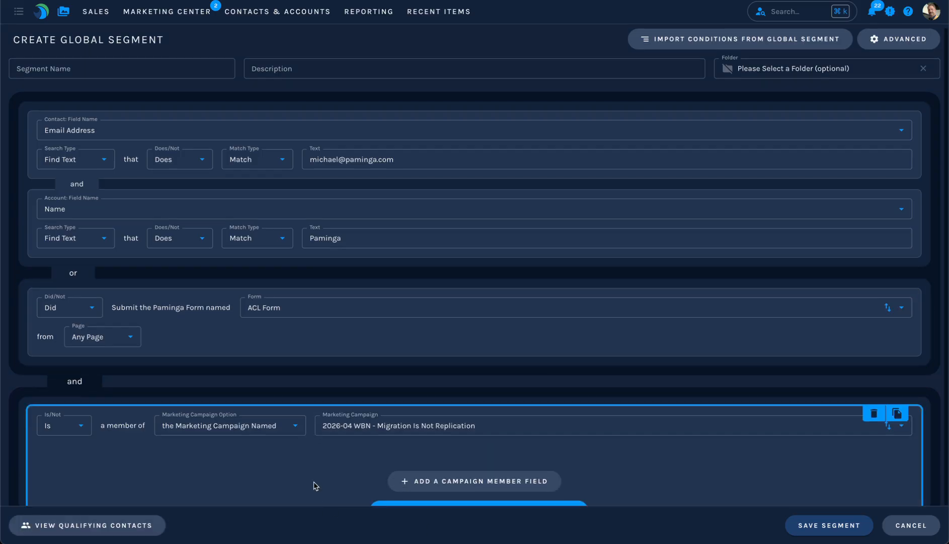
scroll(314, 483, "down", 1)
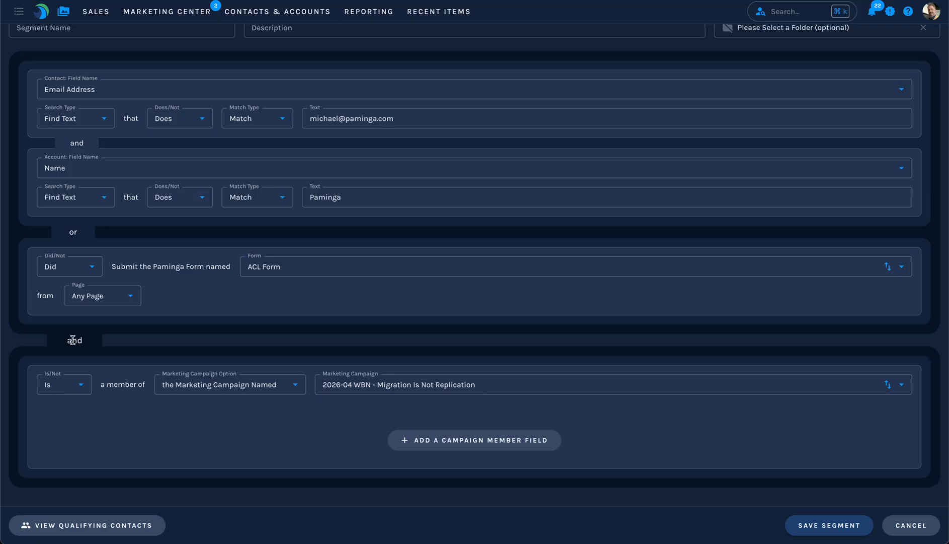
Switch the interface theme from dark to light.
left_click(931, 13)
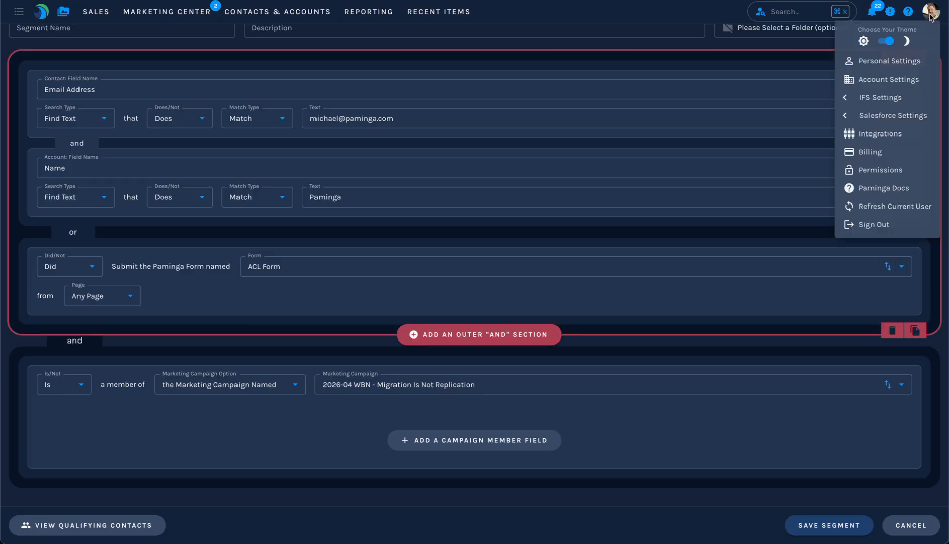
left_click(886, 40)
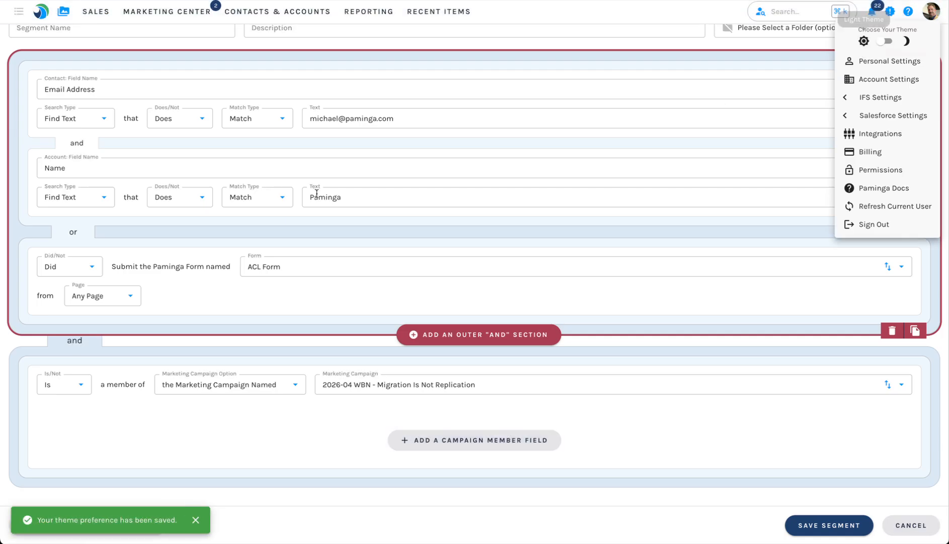
left_click(501, 163)
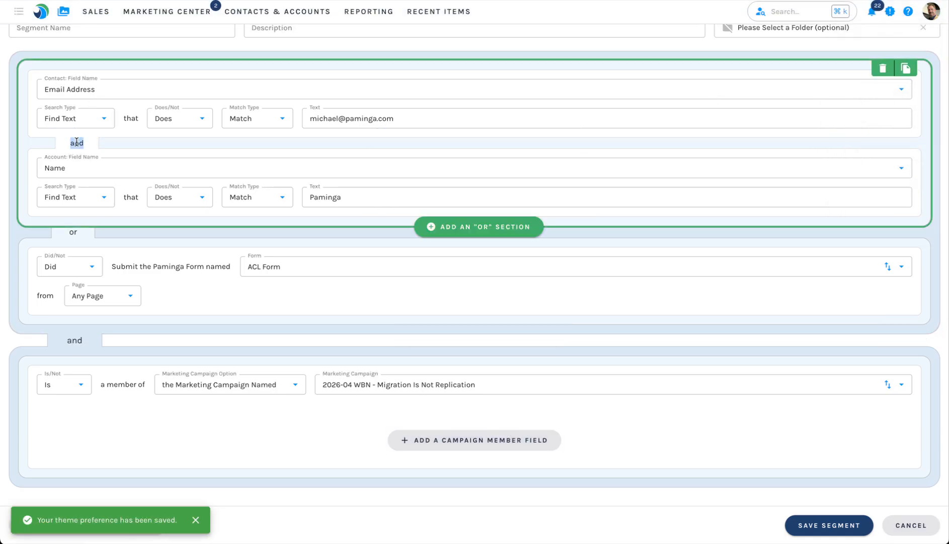
Review the "and" and "or" connectors that join the segment's conditions and sections.
double_click(73, 232)
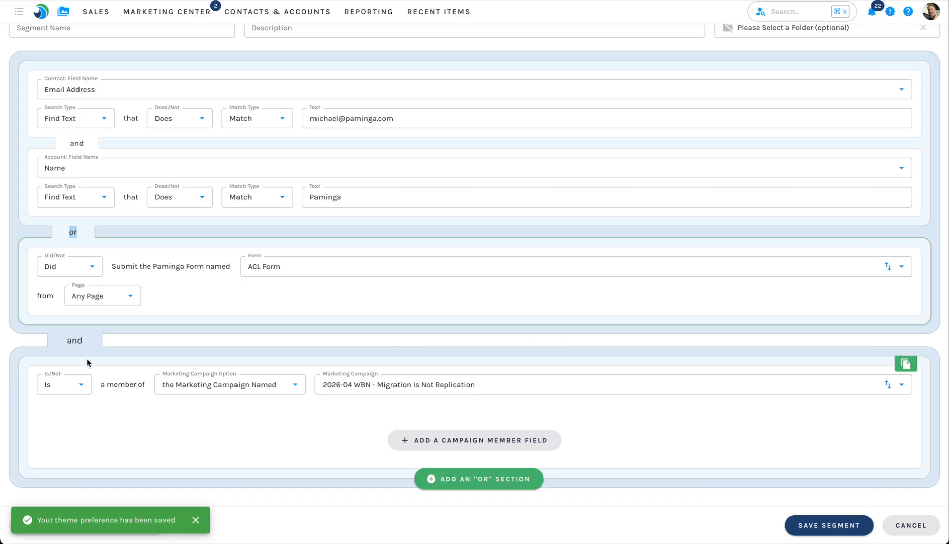
double_click(73, 341)
left_click(142, 339)
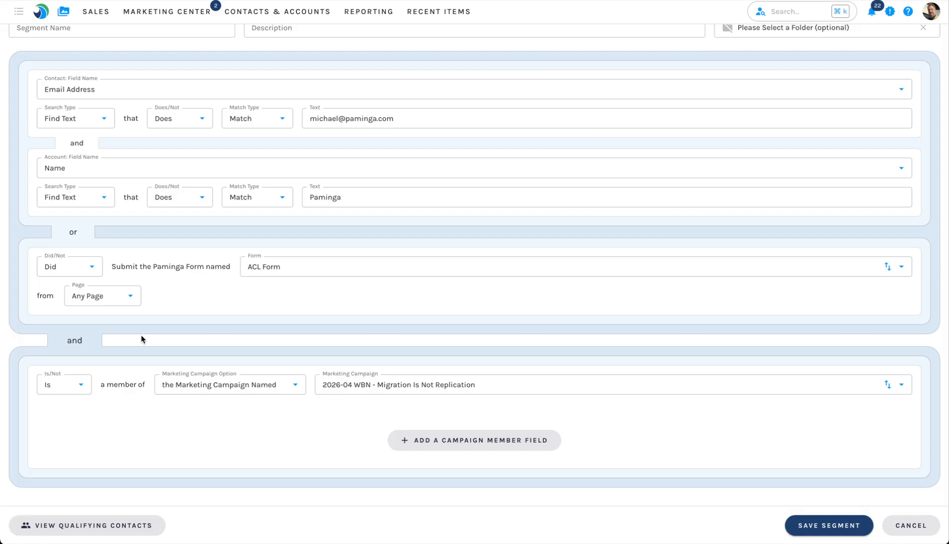
scroll(218, 273, "up", 1)
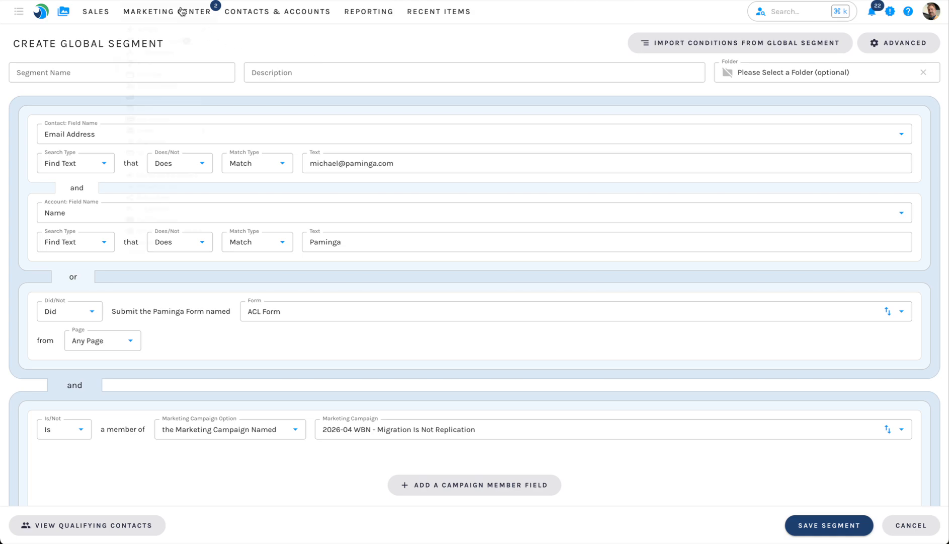
Search the workflow automations for "branch" and open Branching Workflow Example.
mouse_move(185, 14)
mouse_move(211, 71)
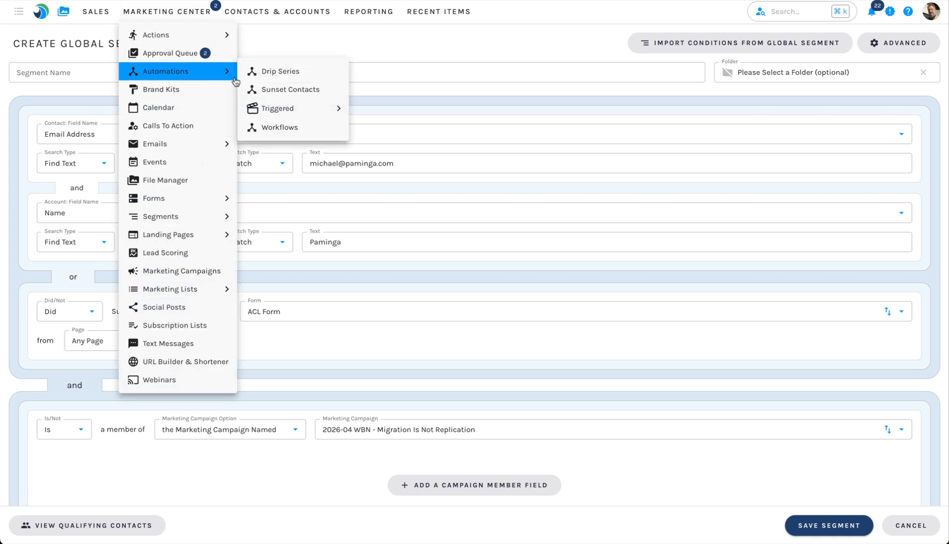
left_click(257, 126)
left_click(856, 71)
type("branch")
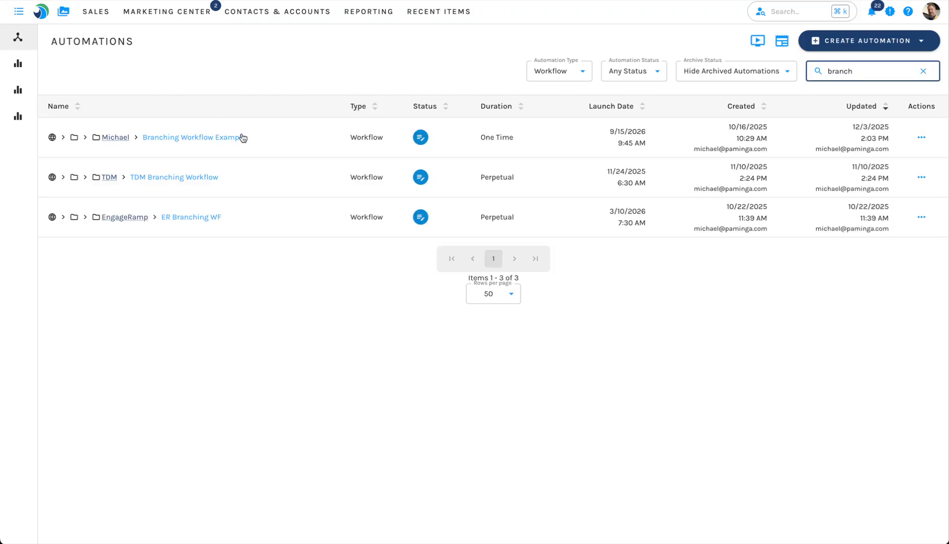
left_click(239, 136)
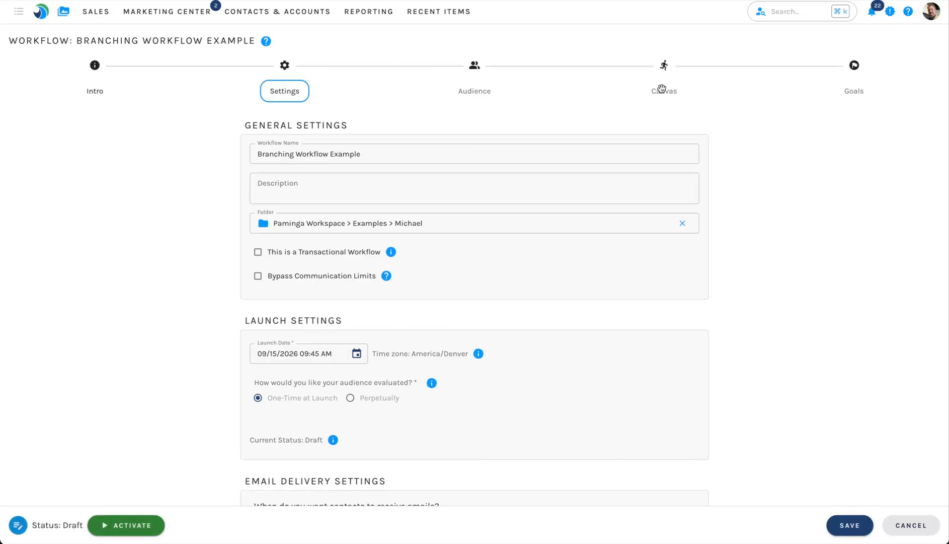
Inspect the audience conditions of the Audience Node on the workflow canvas.
left_click(664, 89)
scroll(495, 91, "up", 5)
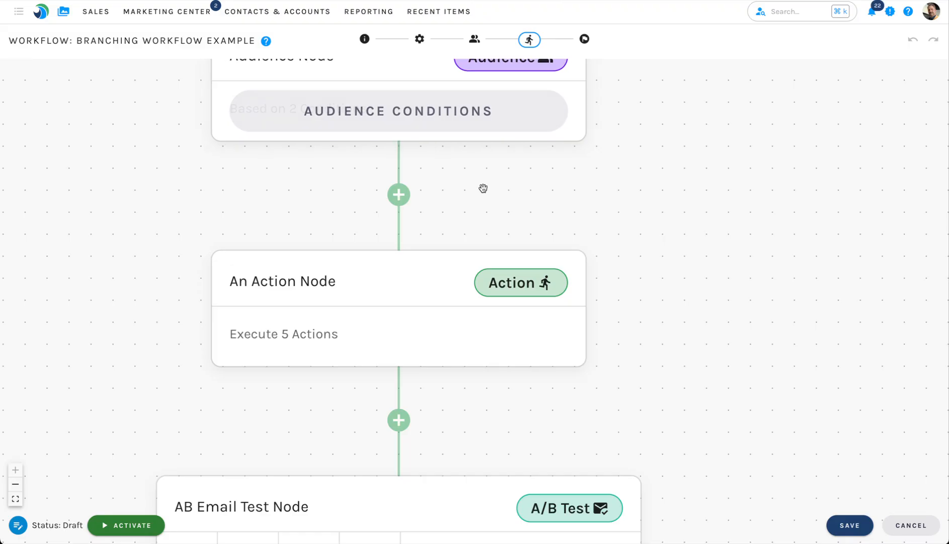
left_click_drag(501, 187, 562, 349)
mouse_move(403, 282)
left_click(467, 278)
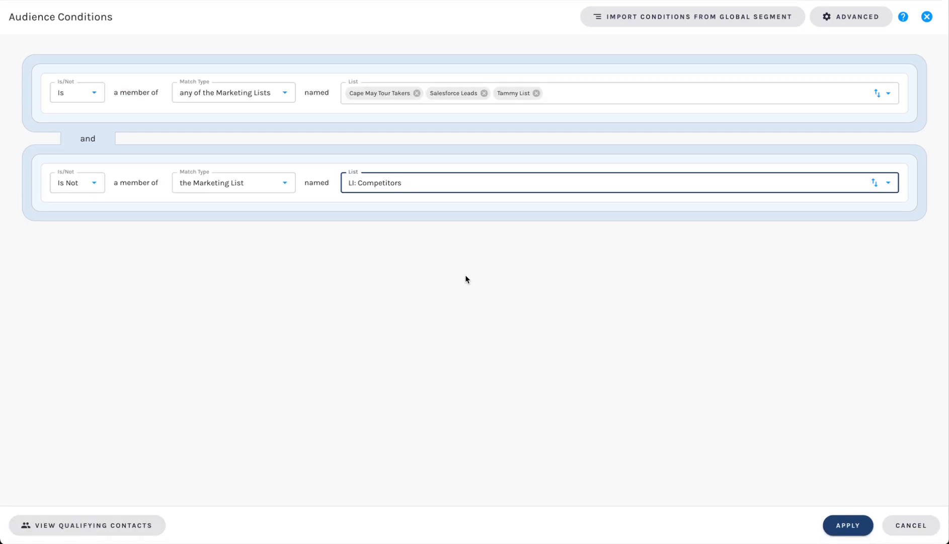
left_click(444, 220)
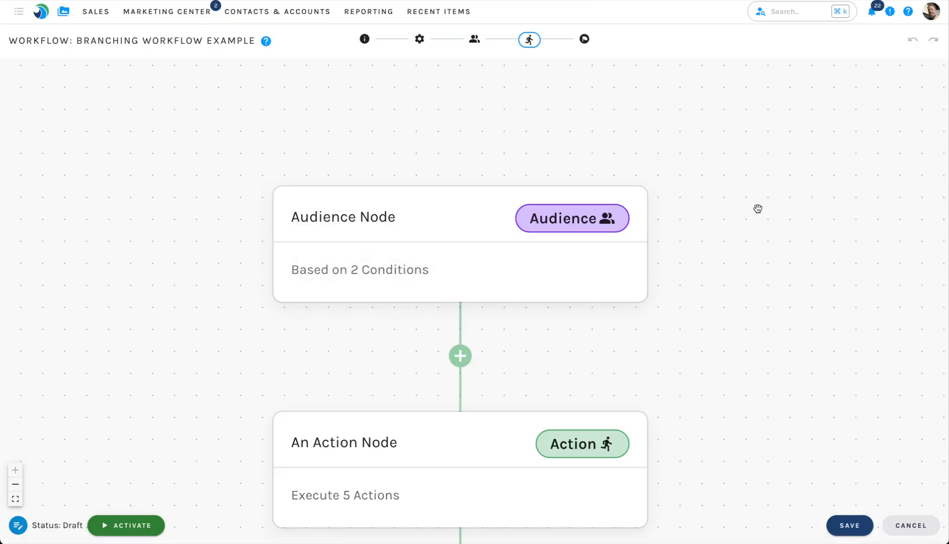
Add a third conditions branch labelled Conditions 3 to the workflow's split node.
scroll(750, 212, "down", 1)
scroll(719, 371, "up", 1)
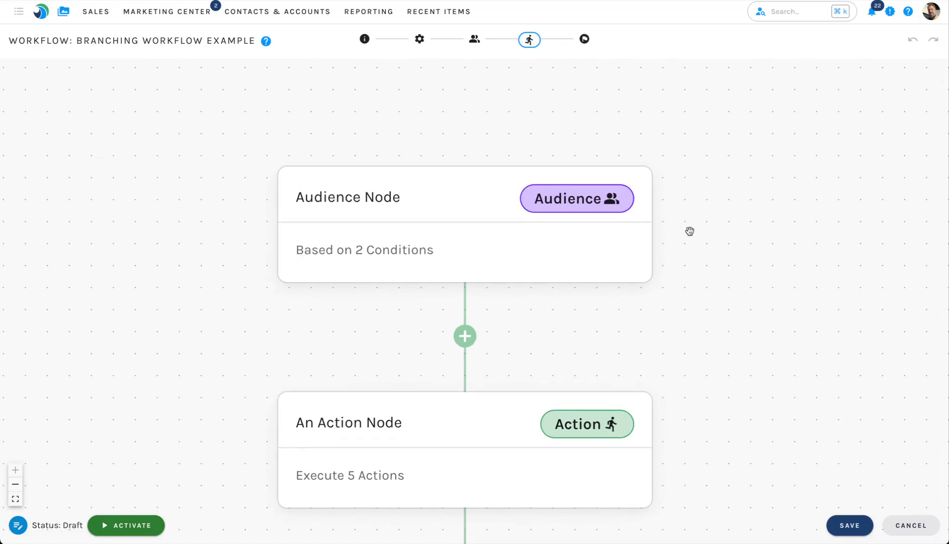
scroll(698, 360, "down", 3)
left_click_drag(712, 386, 545, 87)
scroll(545, 87, "up", 4)
left_click_drag(570, 409, 579, 86)
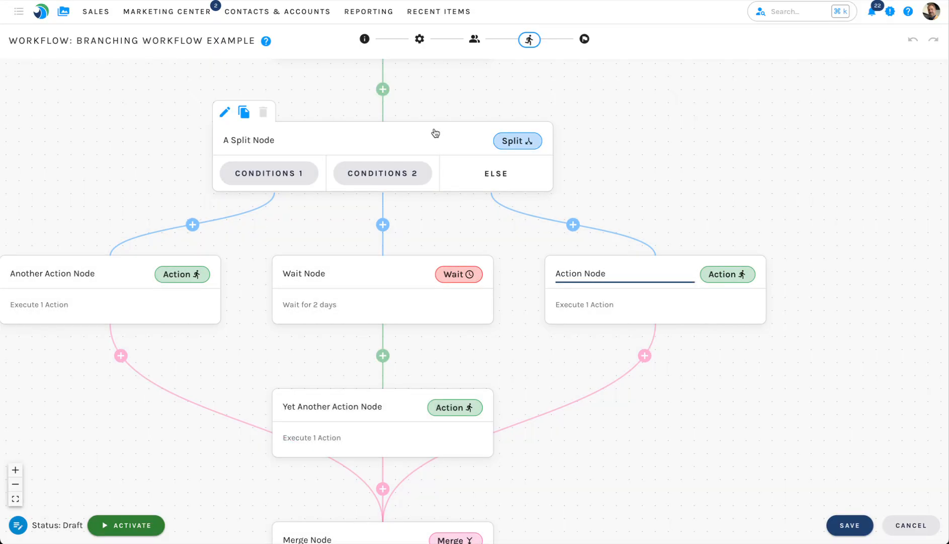
left_click(434, 132)
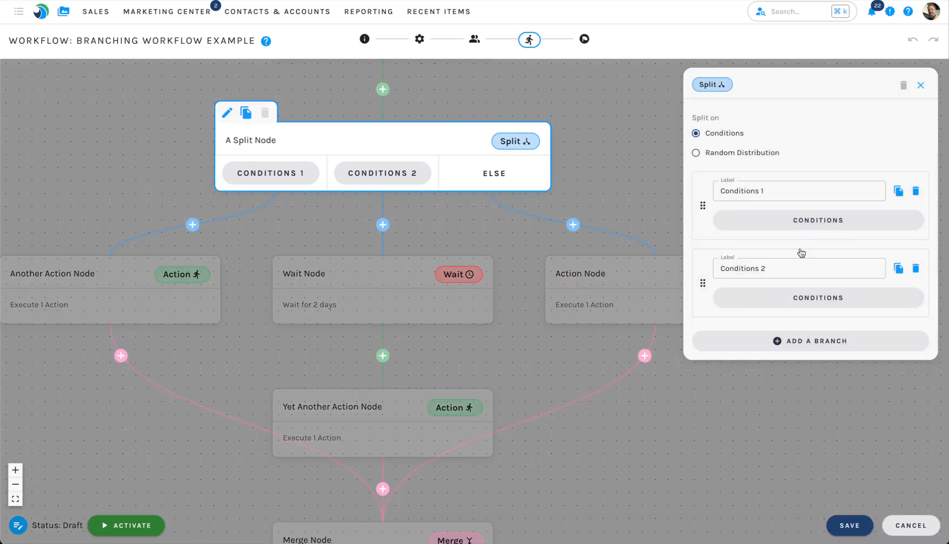
left_click(805, 341)
type("3")
View the condition categories available for the Conditions 3 branch, add none, and return to the canvas.
left_click(787, 375)
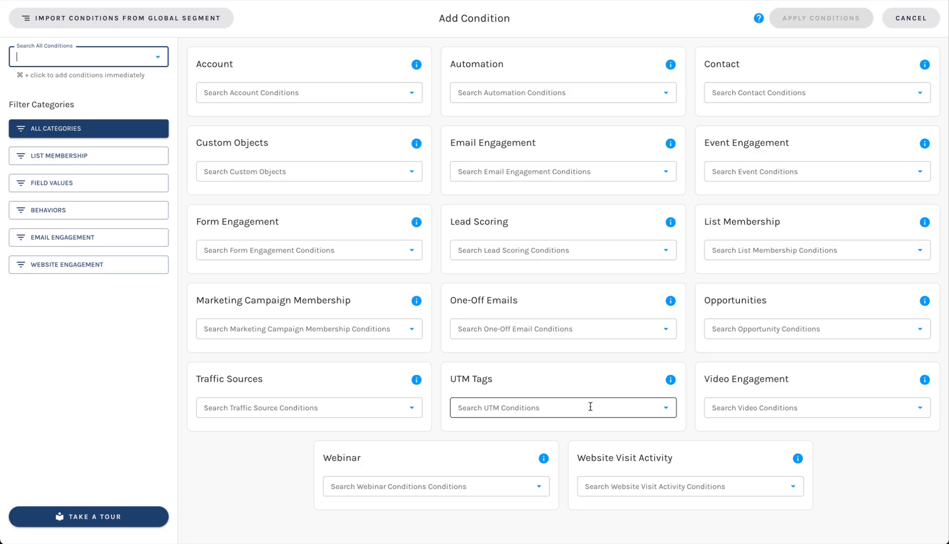
key("Escape")
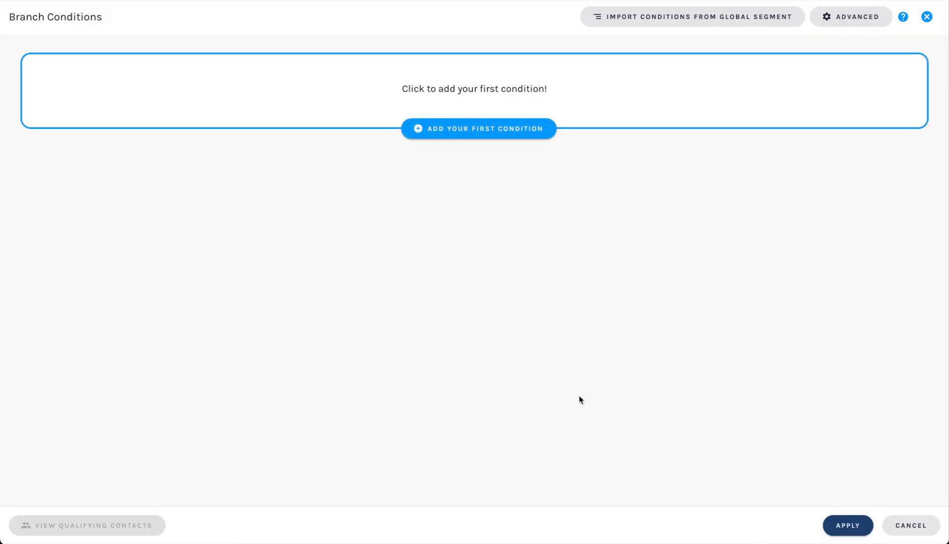
key("Escape")
left_click(521, 357)
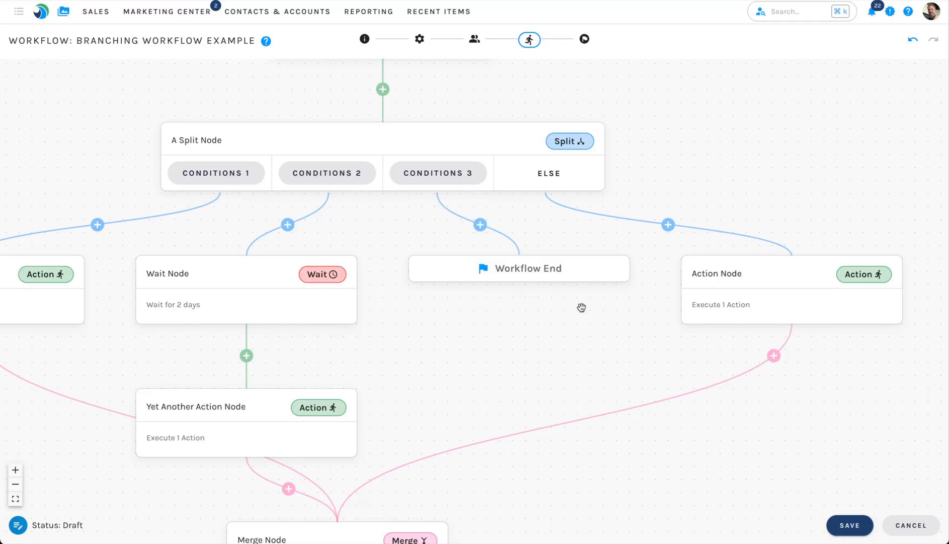
Start a new alert, view the condition categories it can use, and cancel it.
mouse_move(368, 12)
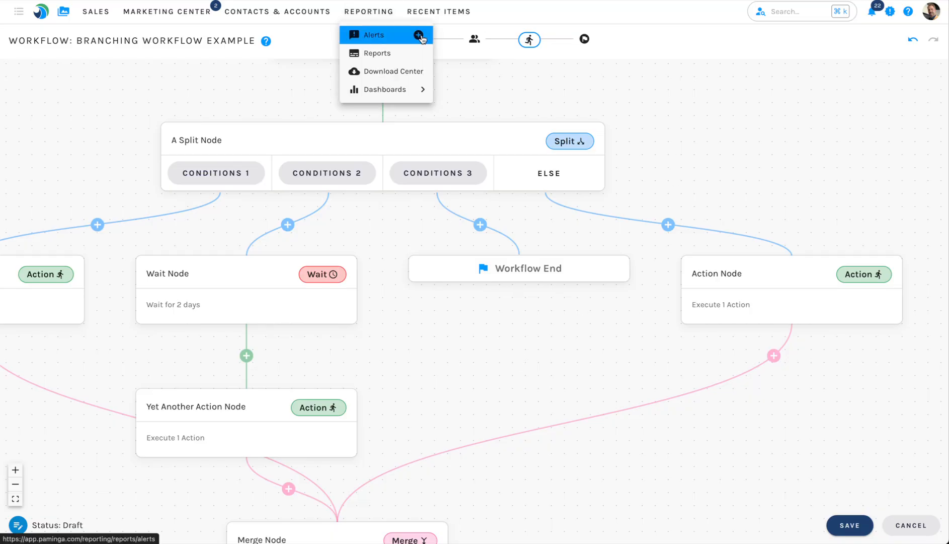
left_click(423, 38)
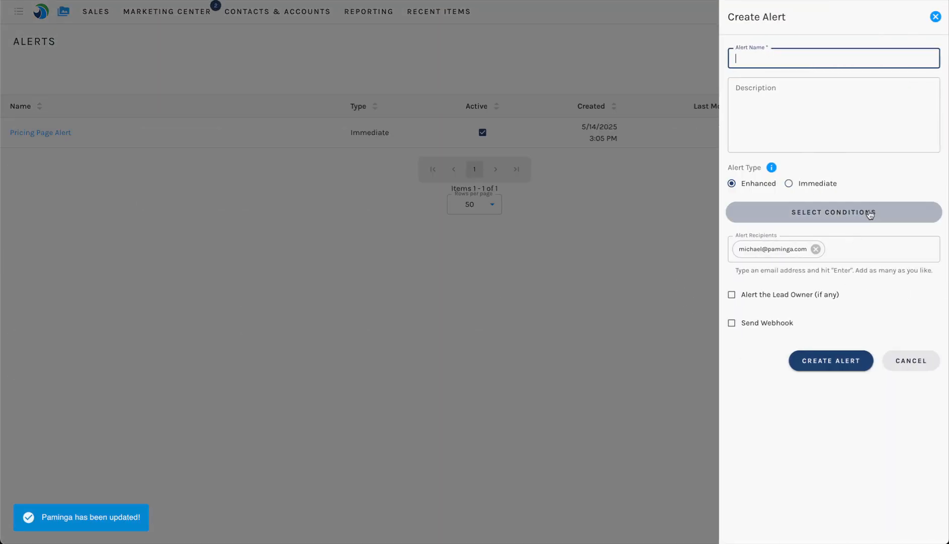
left_click(835, 213)
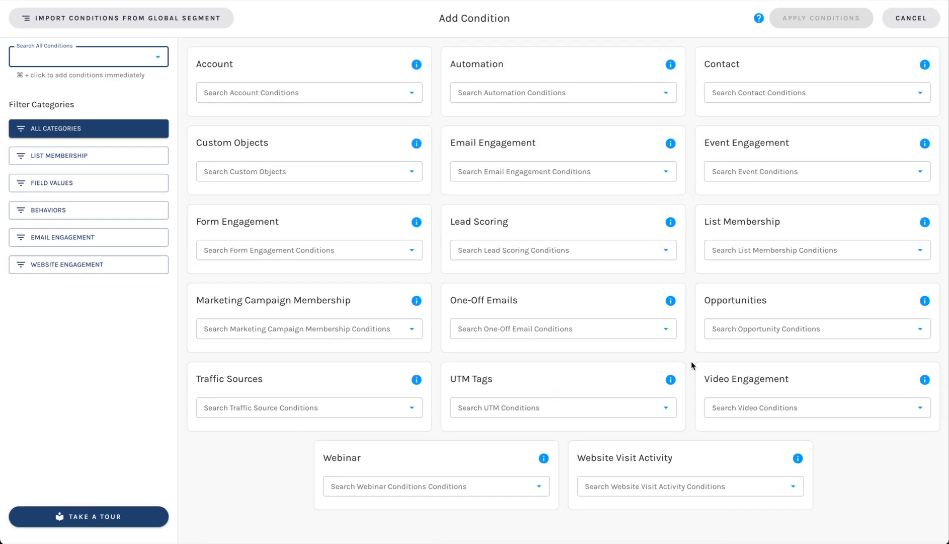
key("Escape")
key("Escape")
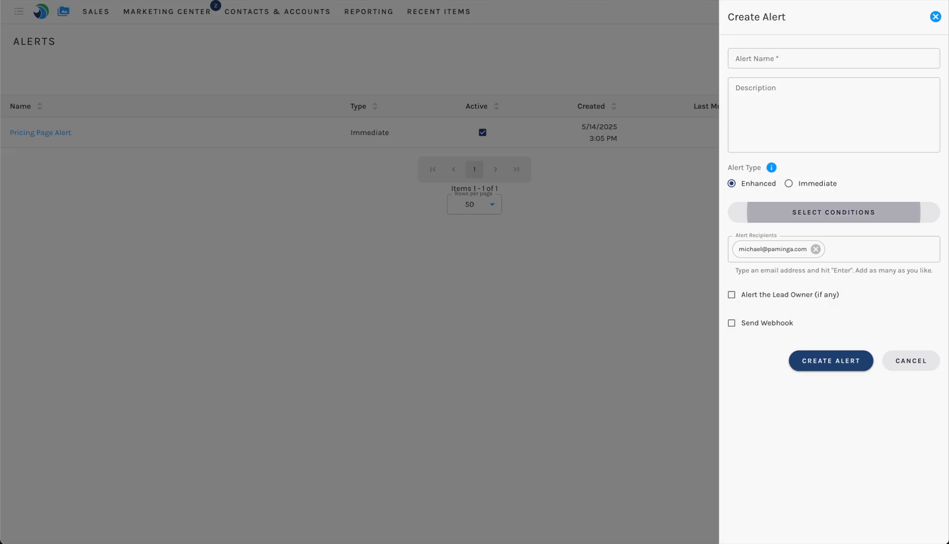
key("Escape")
Open the [ACTIVE] Paminga Lead Scoring ruleset and review its Contact Score and Activity Score rules.
left_click(163, 16)
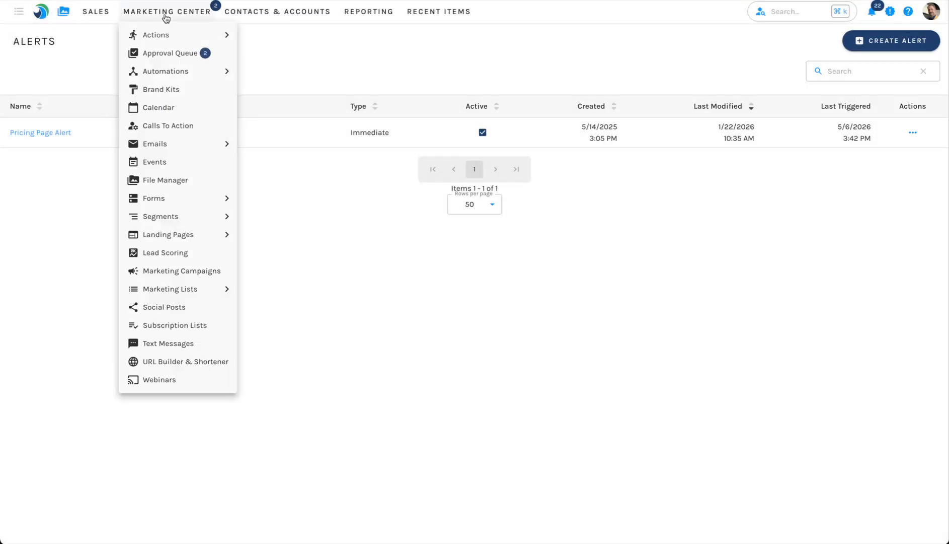
left_click(182, 253)
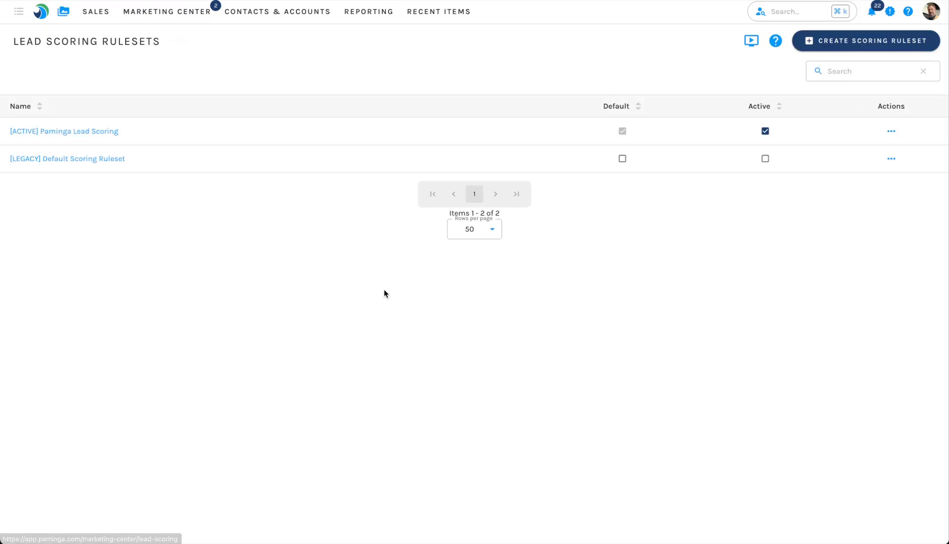
left_click(78, 132)
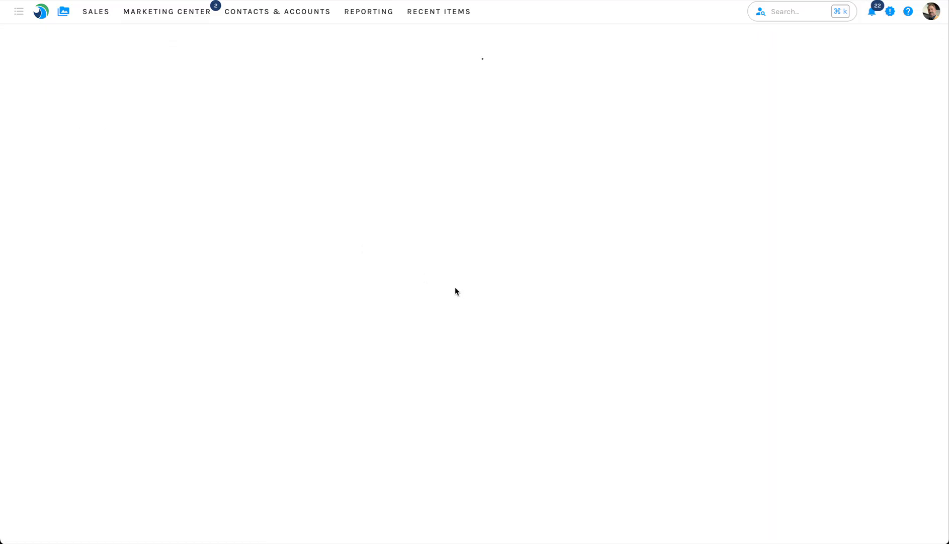
scroll(201, 266, "down", 1)
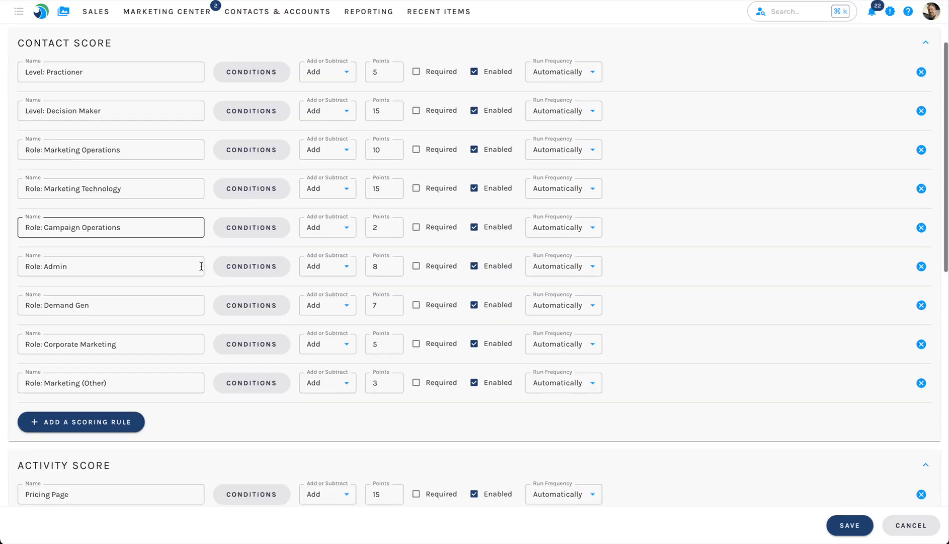
scroll(201, 265, "down", 6)
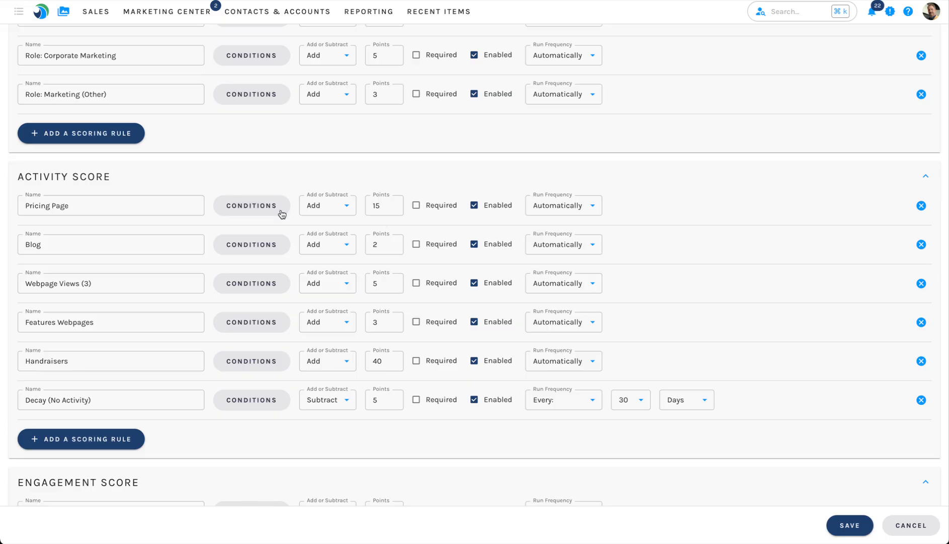
View the Pricing Page scoring rule's conditions and its "Or" condition categories, add none, and collapse the Activity Score section.
left_click(247, 206)
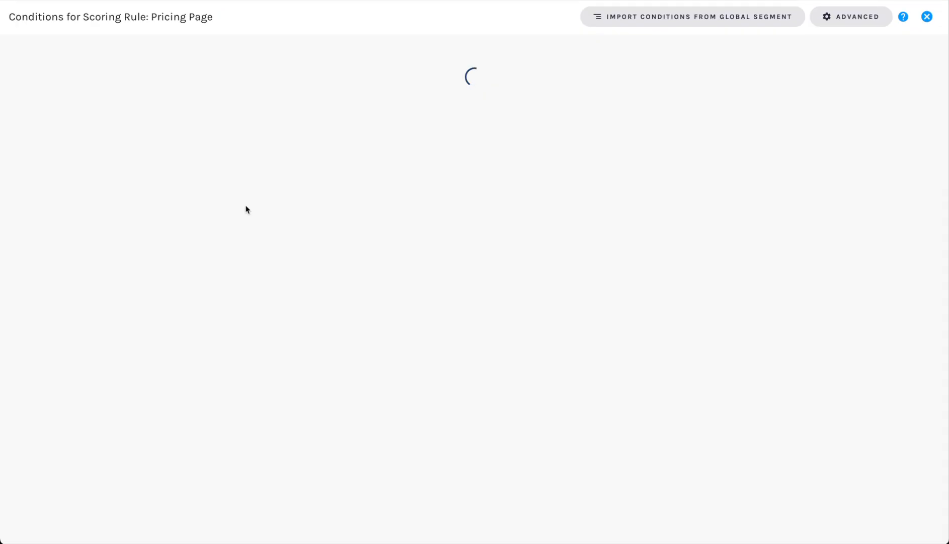
left_click(490, 158)
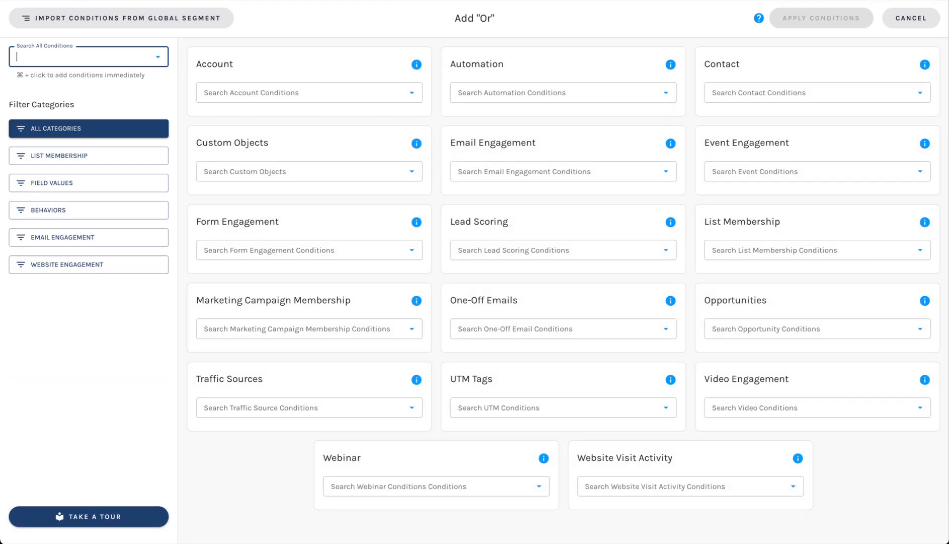
key("Escape")
key("Escape")
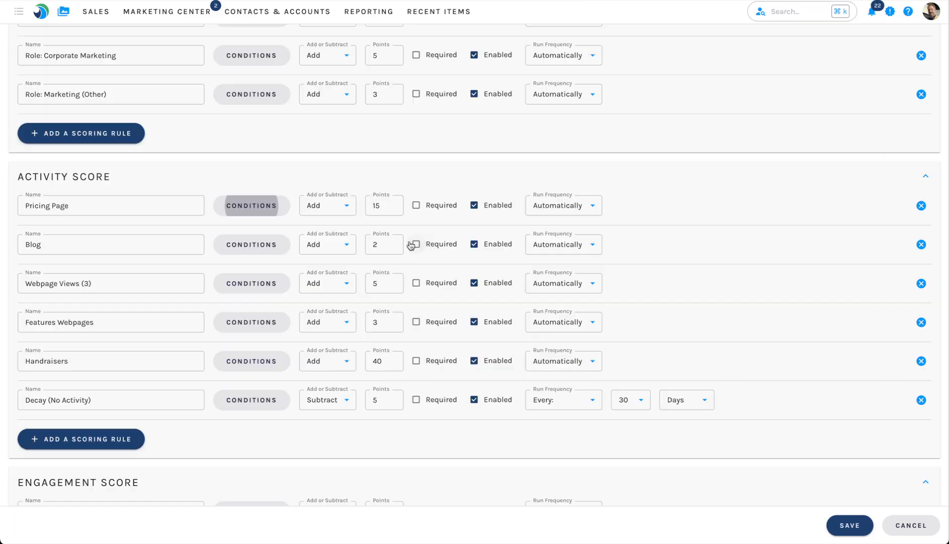
left_click(663, 172)
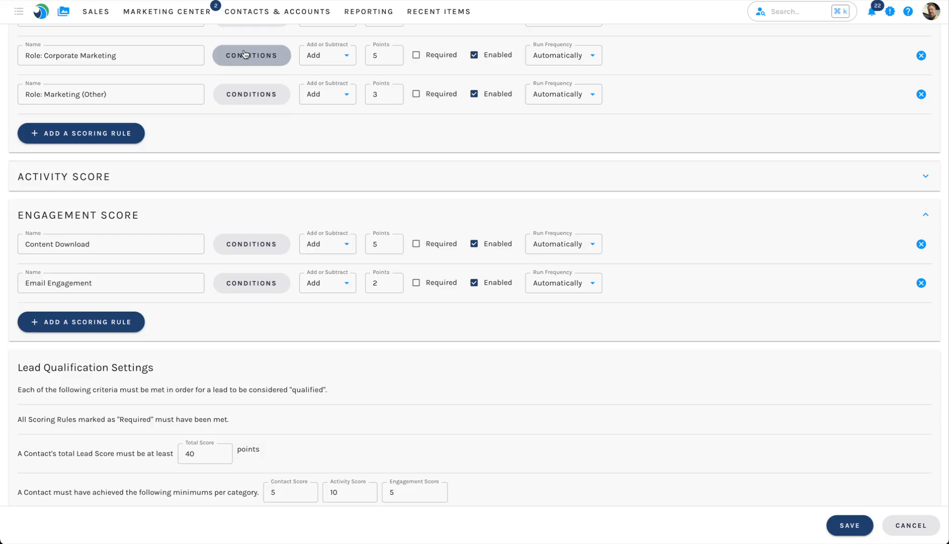
Start a contact export with added conditions, view the available condition categories, and cancel the export without adding any.
left_click(272, 13)
left_click(259, 53)
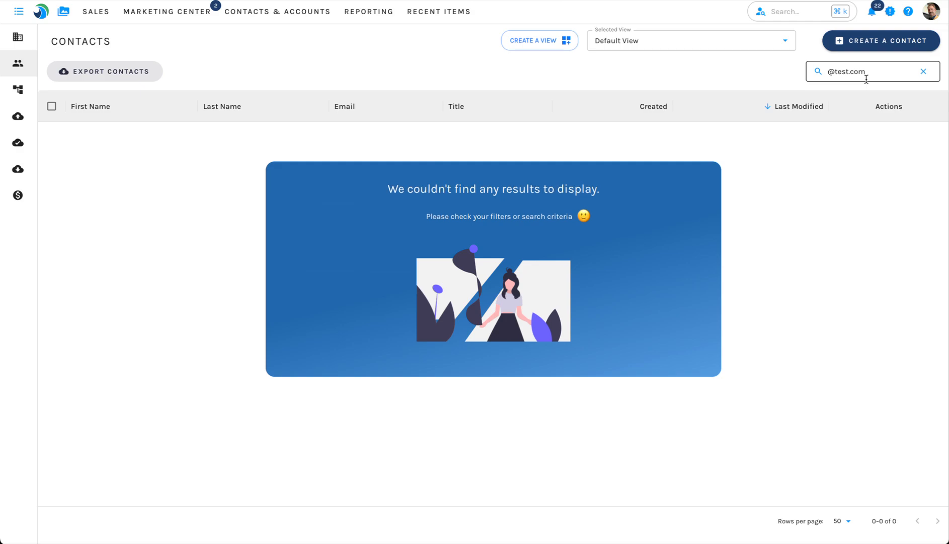
left_click(97, 77)
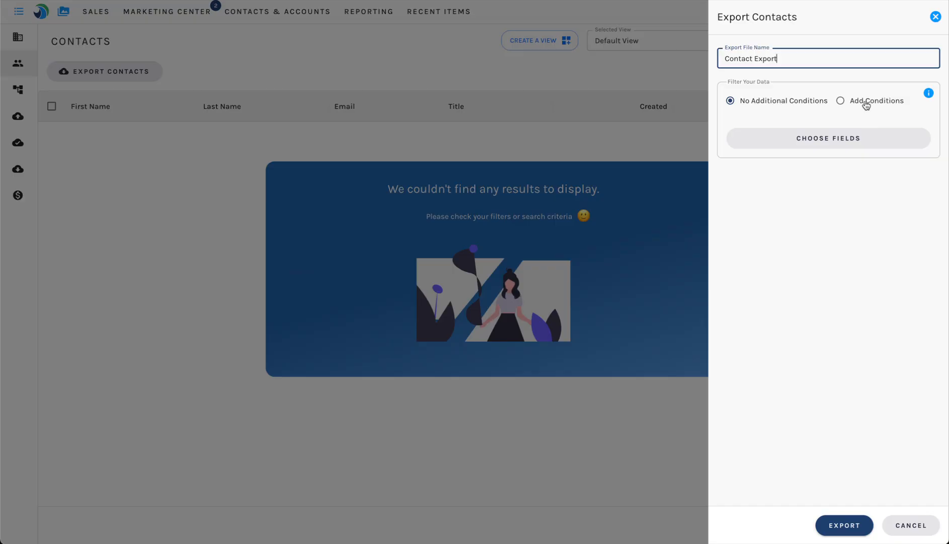
left_click(866, 101)
left_click(817, 129)
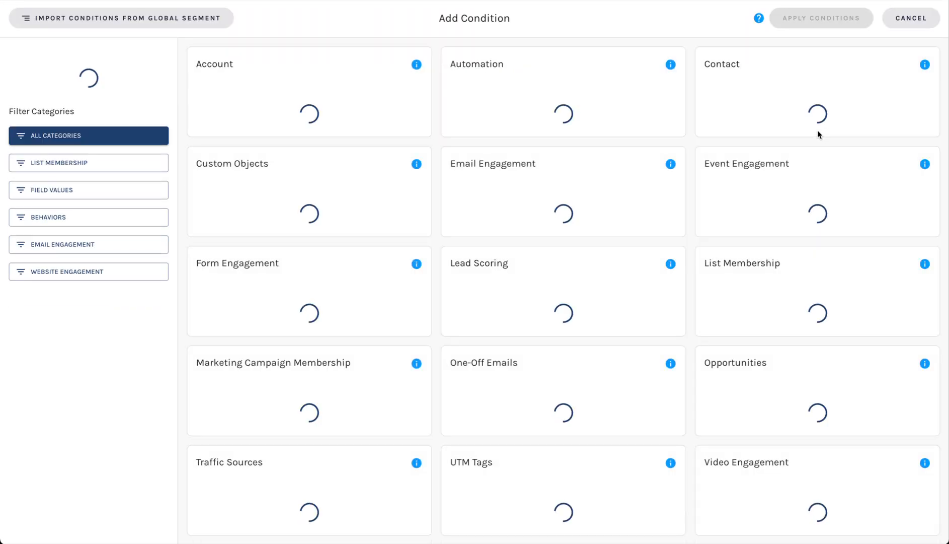
key("Escape")
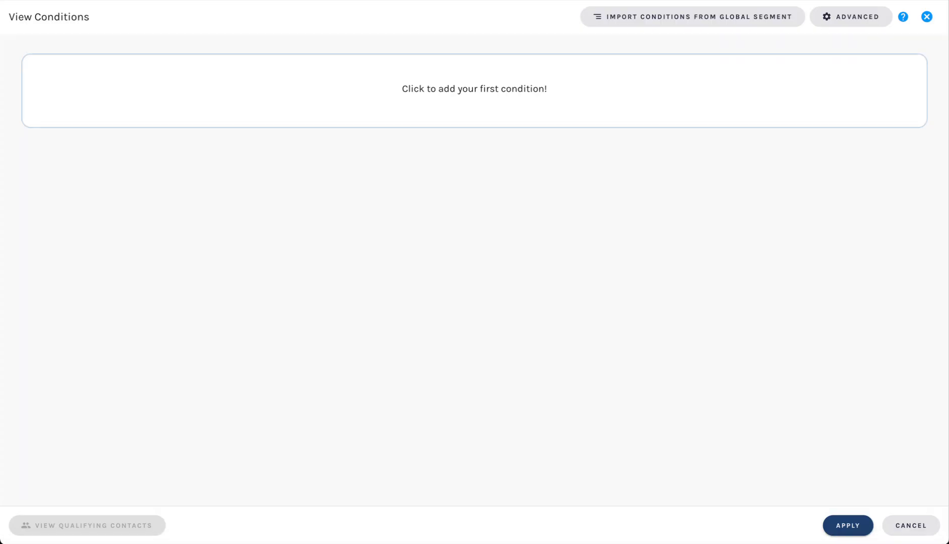
key("Escape")
left_click(658, 262)
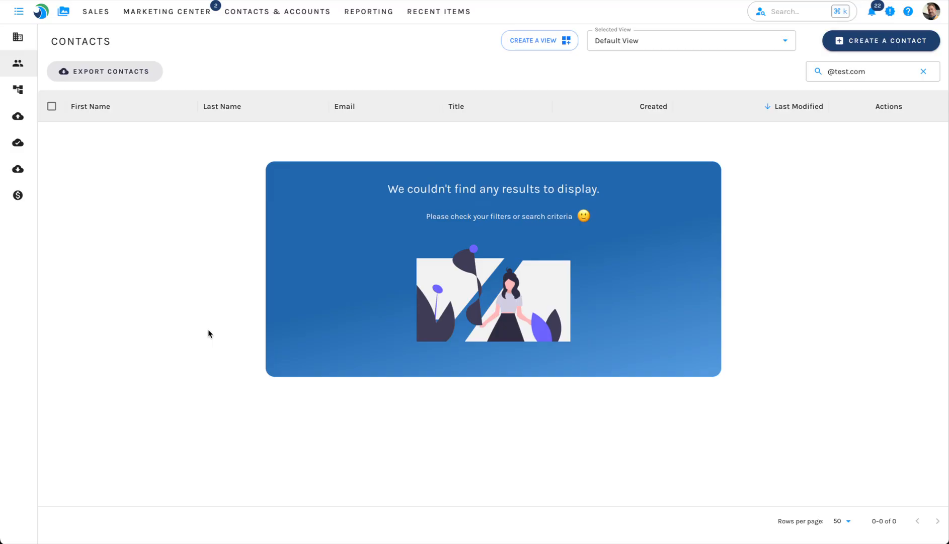
Open the recent Paminga Workflows Overview email and show the experience options for its introductory text block.
left_click(426, 8)
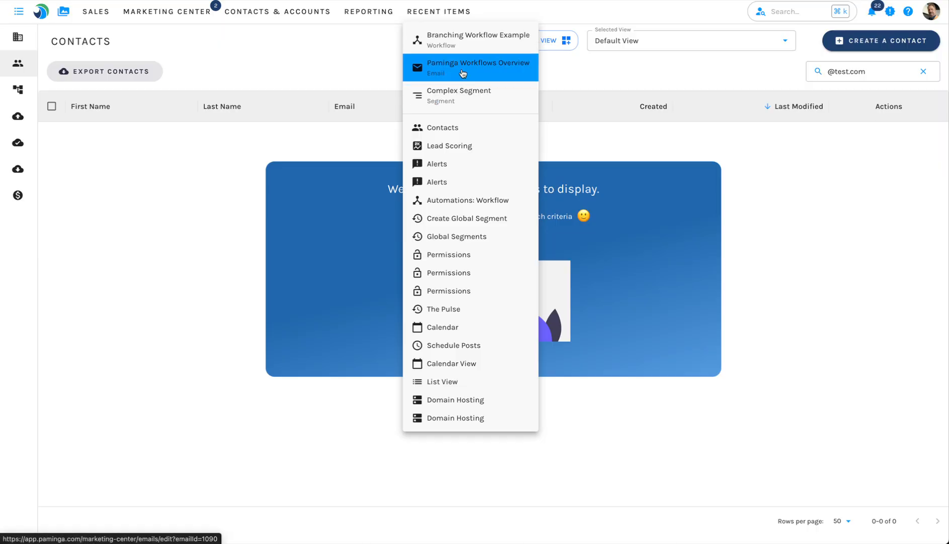
left_click(462, 73)
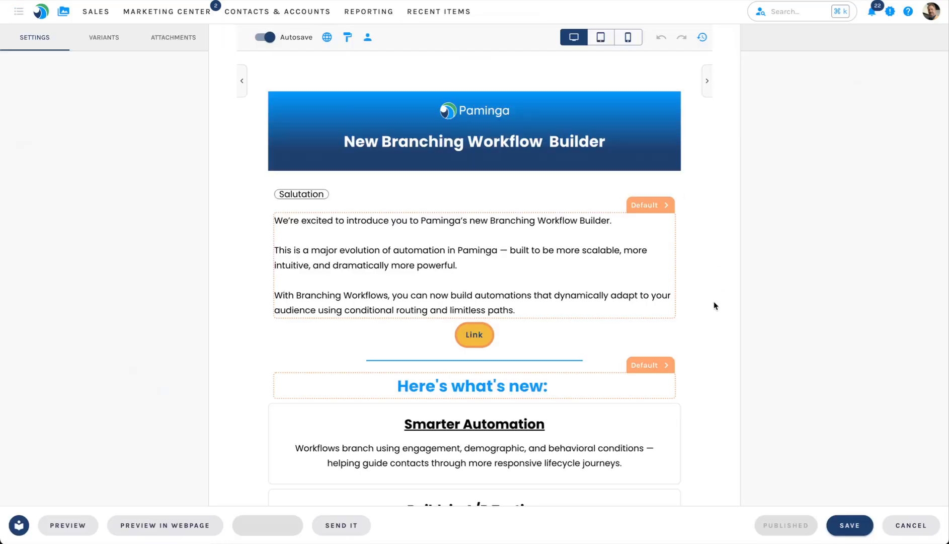
left_click(649, 206)
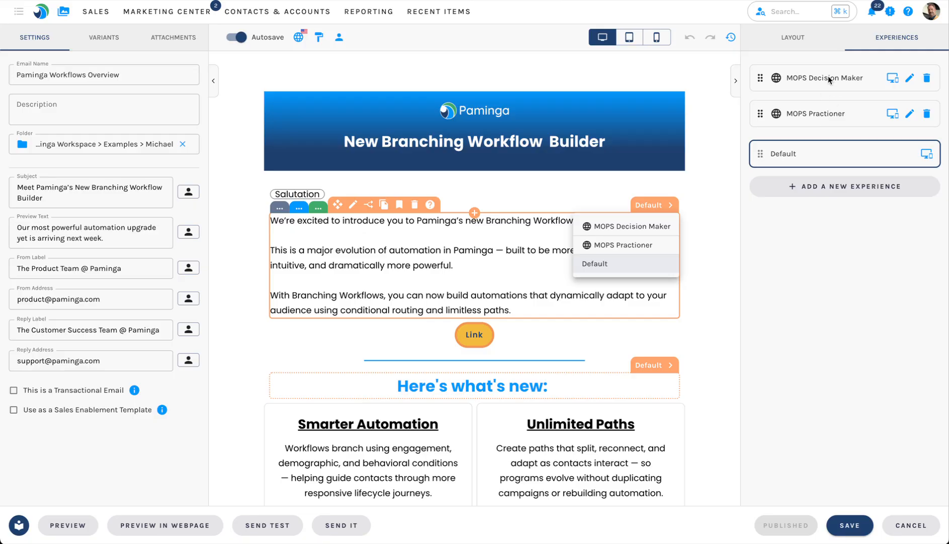
Preview the email's content for the MOPS Practioner experience and the MOPS Decision Maker experience.
left_click(844, 188)
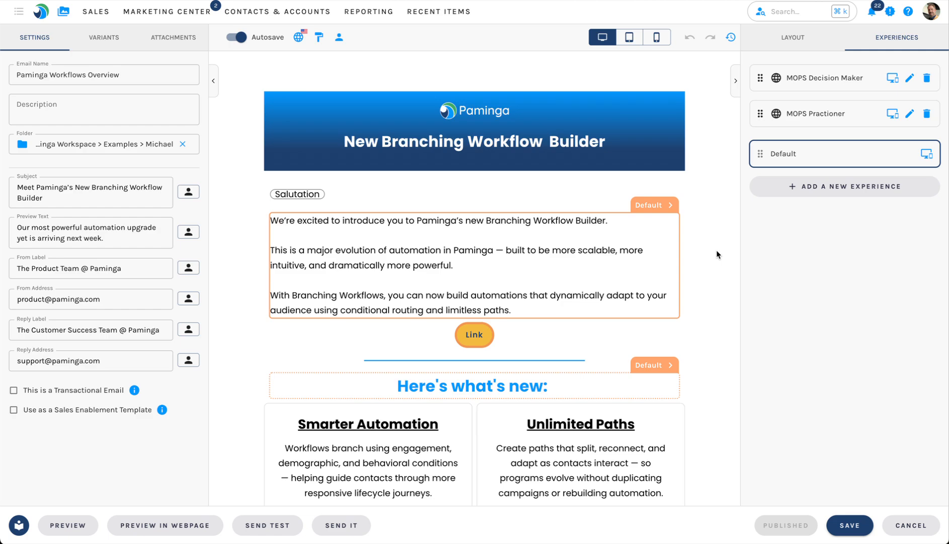
left_click(816, 116)
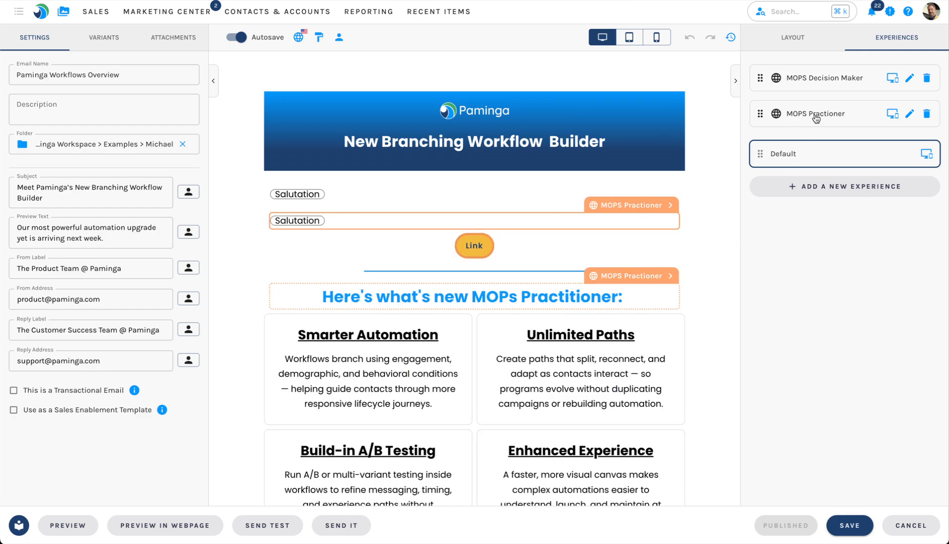
left_click(831, 82)
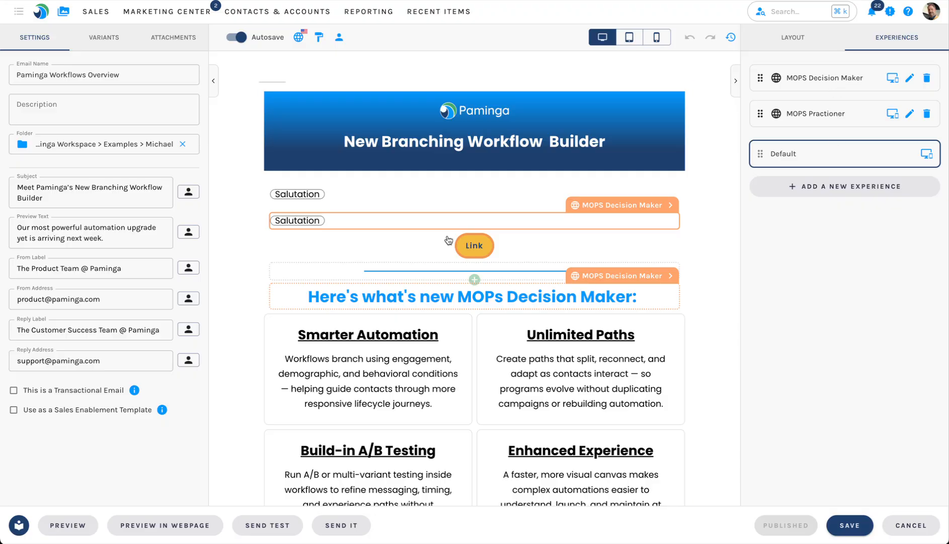